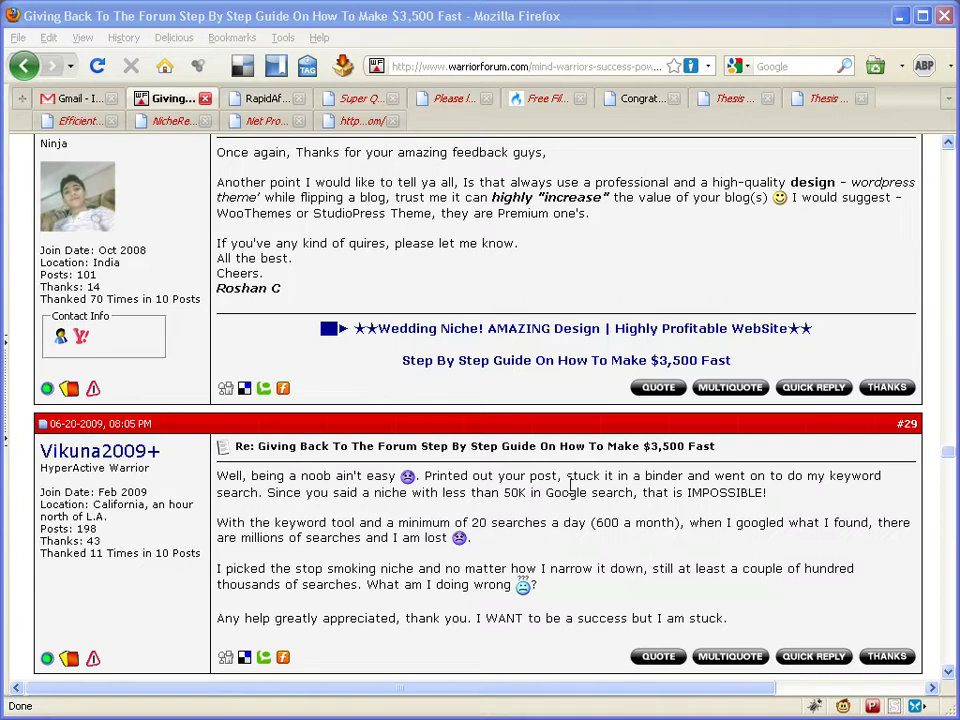
Switch to Market Samurai and create a new project with the keyword "stop smoking"
key("alt+Tab")
key("Tab")
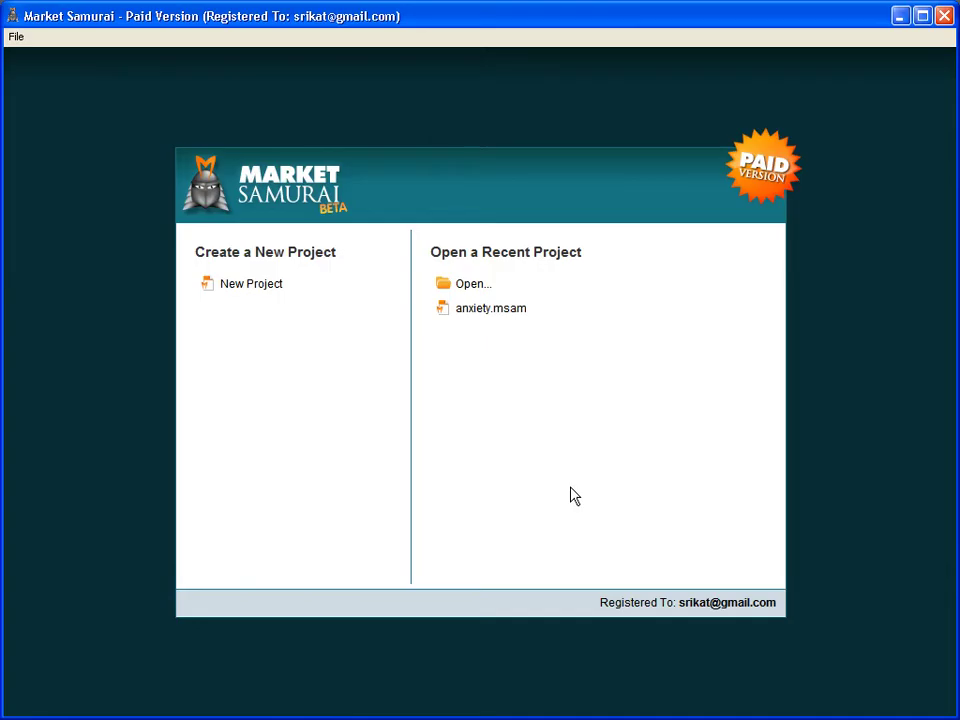
left_click(242, 288)
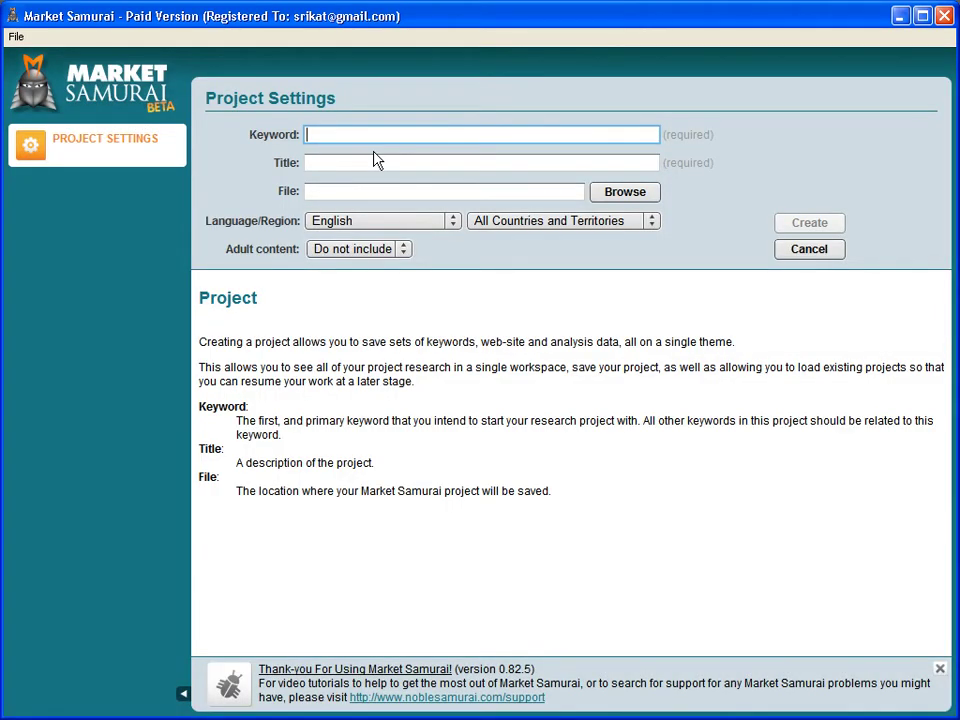
type("stop smoking")
left_click(461, 157)
left_click(800, 223)
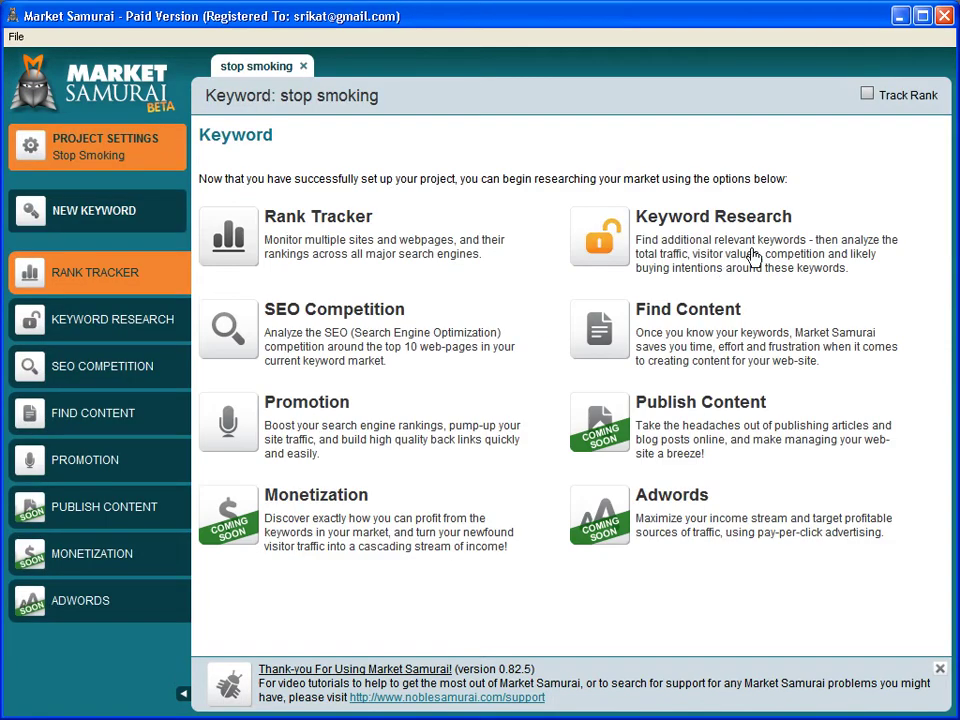
Generate related keywords in Keyword Research and remove "hypnotherapy" and "smoking" from the list
left_click(678, 222)
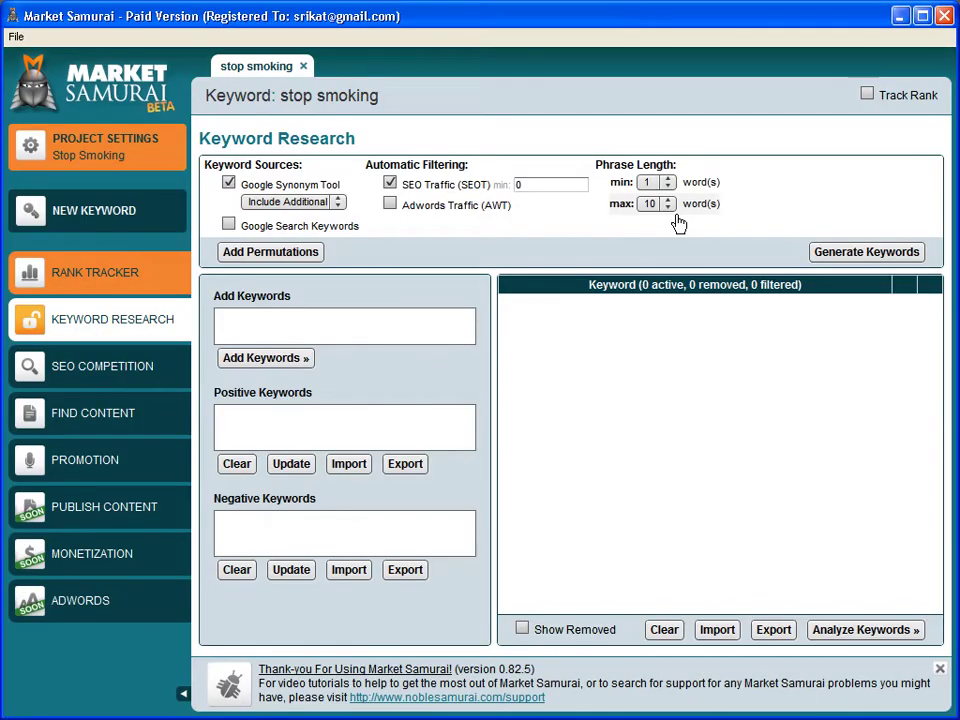
left_click(868, 256)
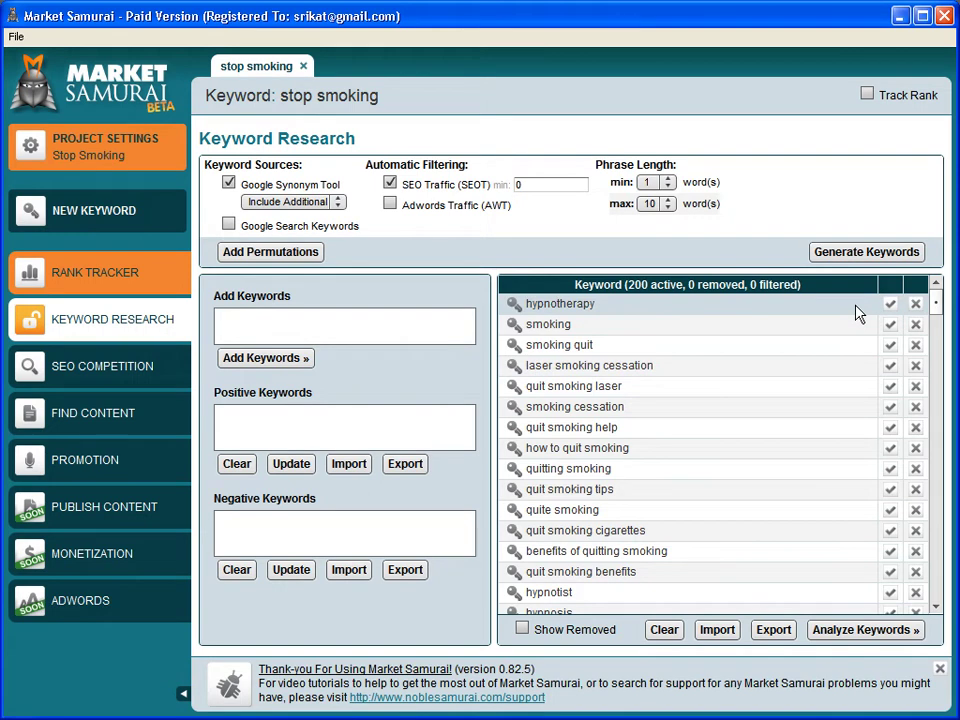
left_click(916, 304)
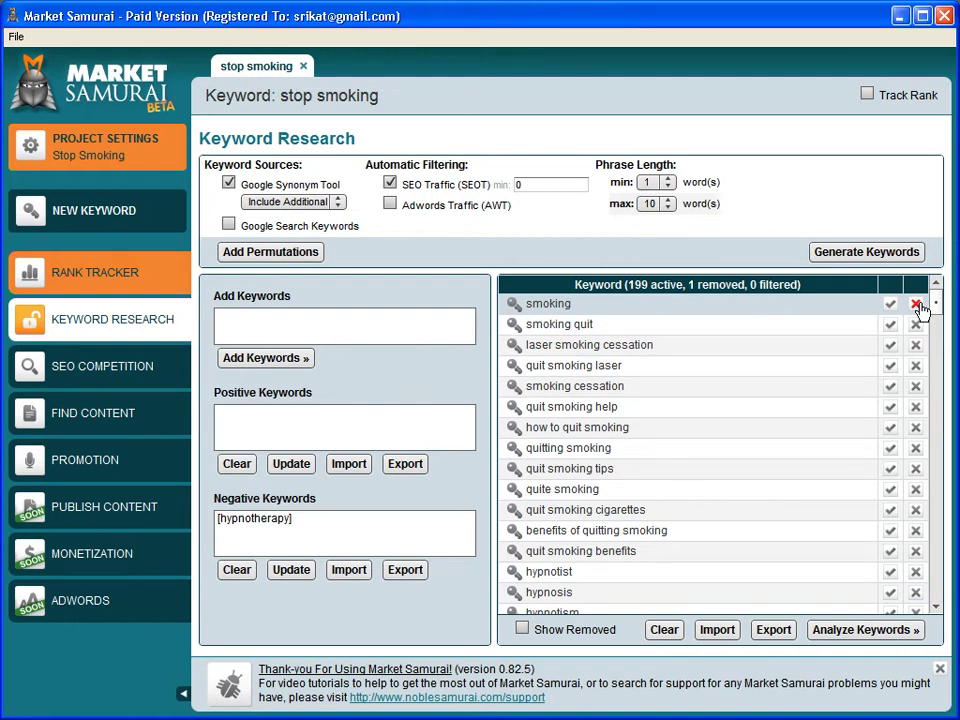
left_click(916, 304)
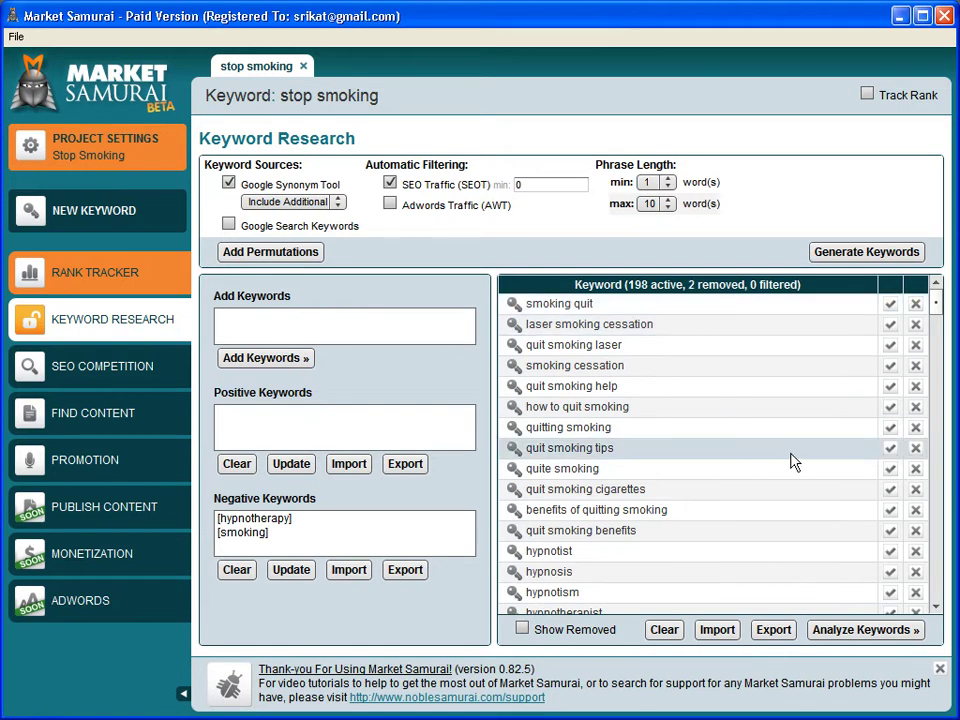
Open the keyword analysis and filter to a minimum SEO Traffic of 100 and a minimum Phrase-to-Broad of 10
left_click(848, 630)
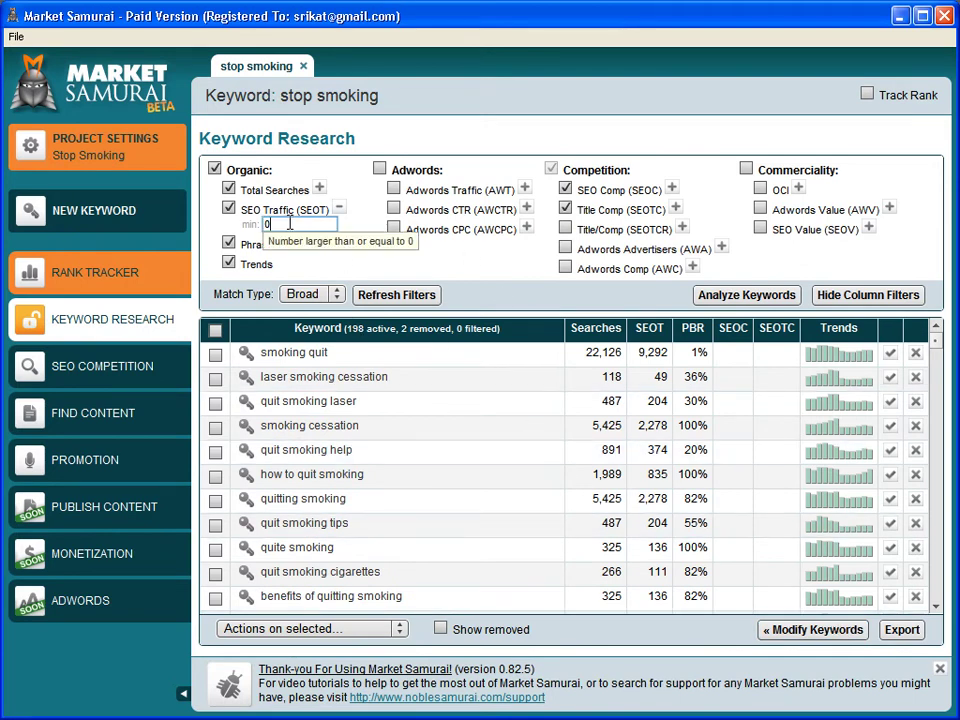
type("100")
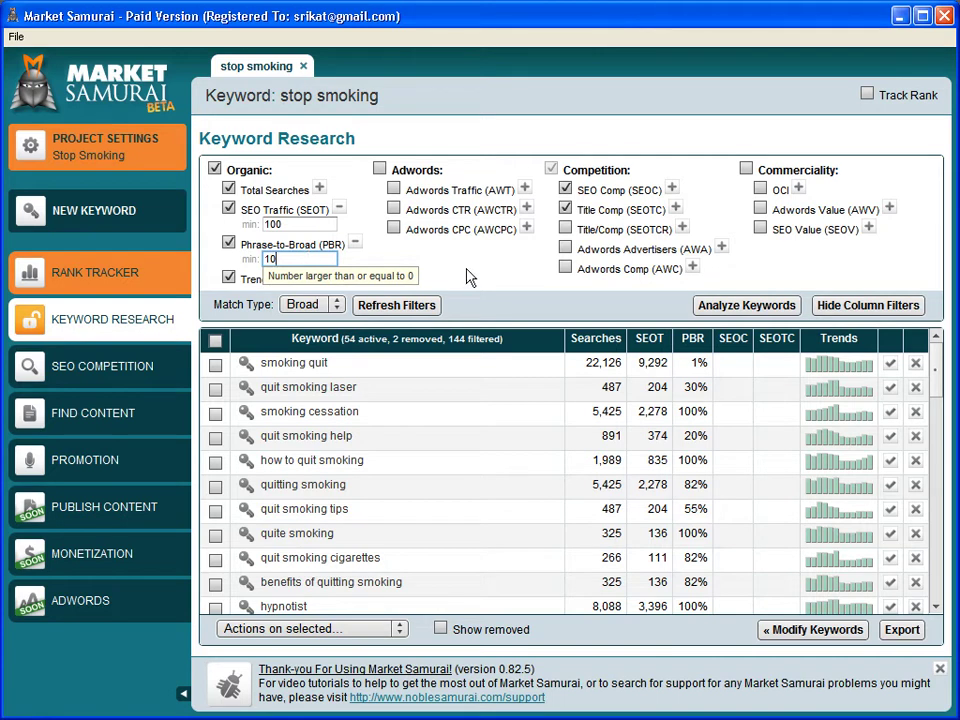
key("Return")
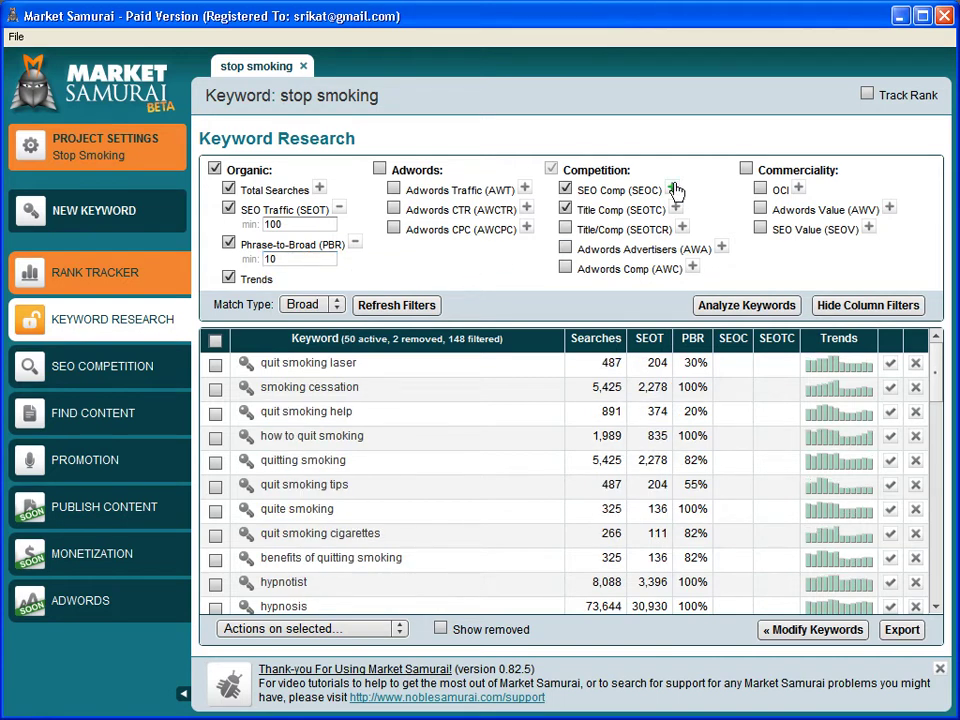
Set the maximum SEO Comp to 100000 and maximum Title Comp to 10000, and analyze the keywords
left_click(676, 190)
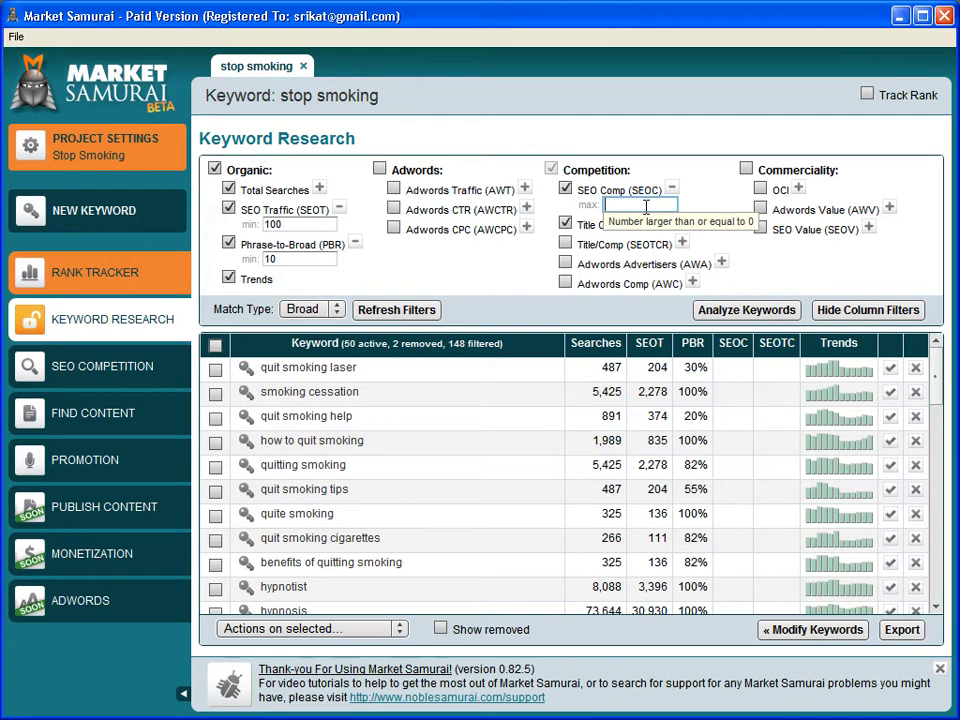
type("100000")
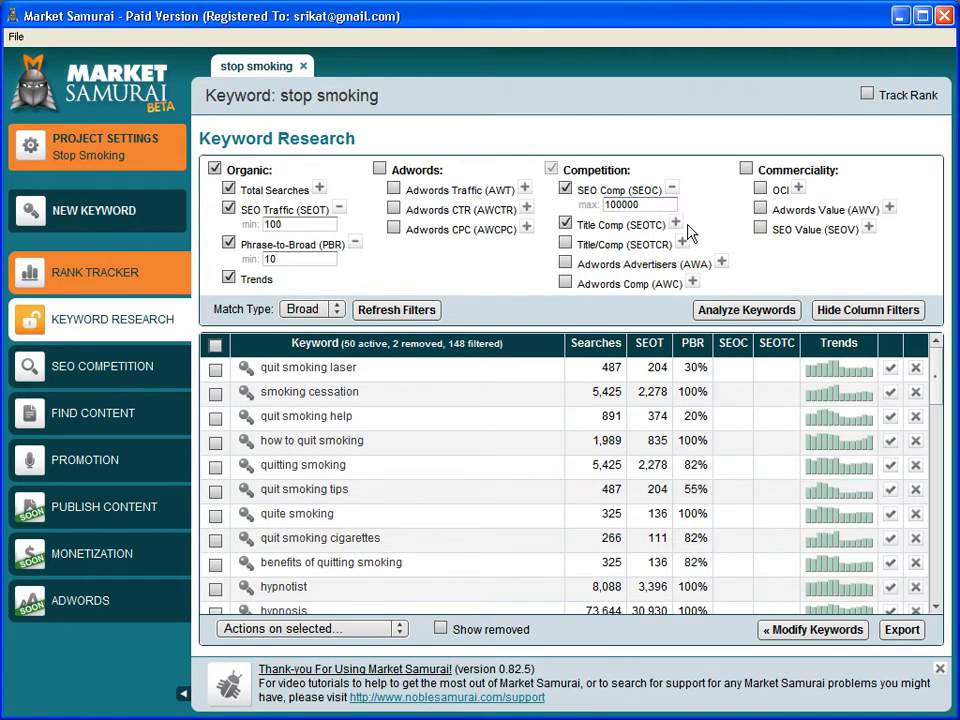
left_click(676, 225)
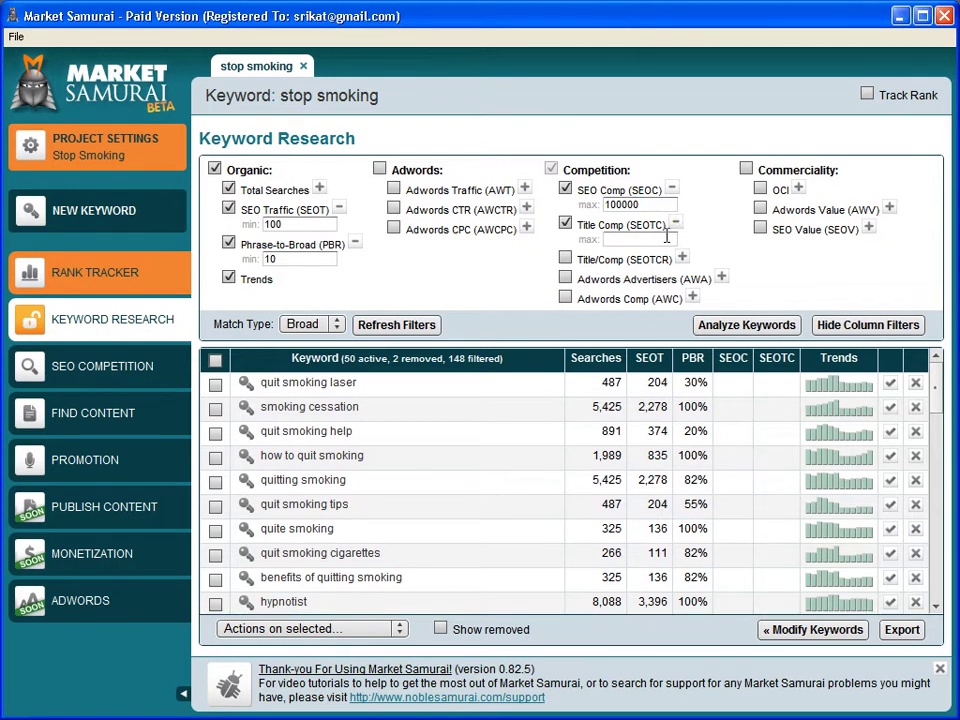
type("10000")
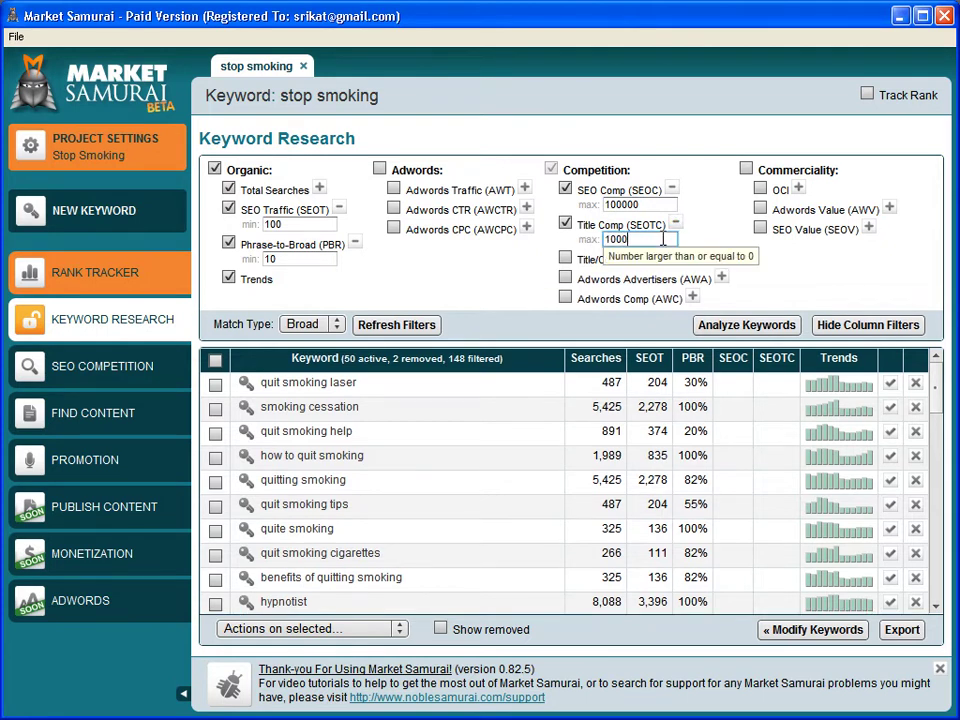
left_click(768, 333)
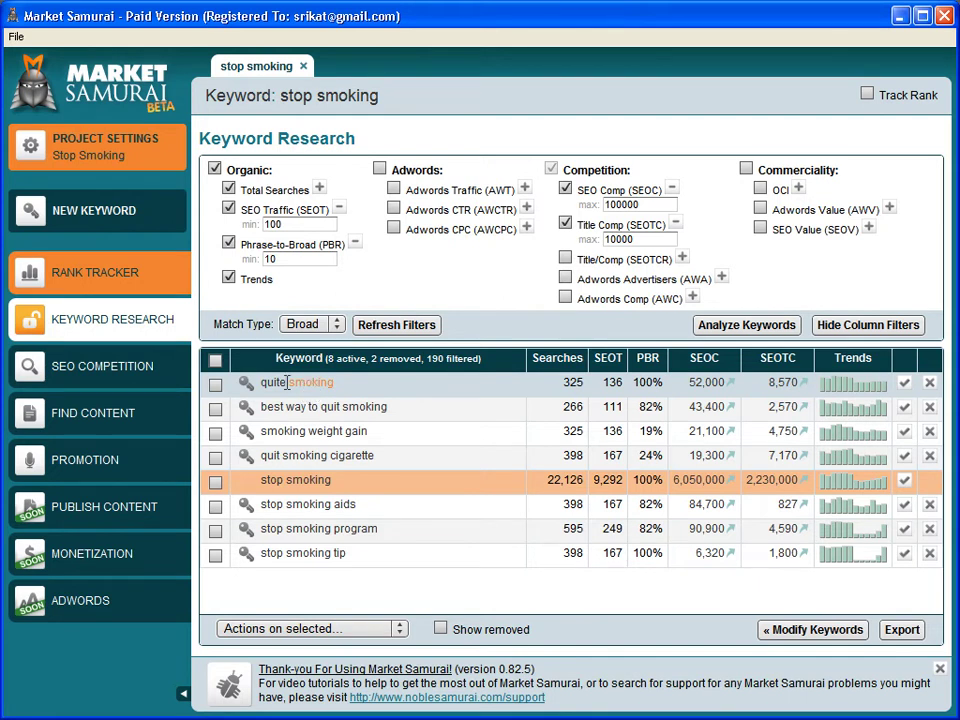
Remove the keyword "quite smoking" and note "best way to quit smoking" as item 1 of a numbered list in EditPlus
left_click(929, 383)
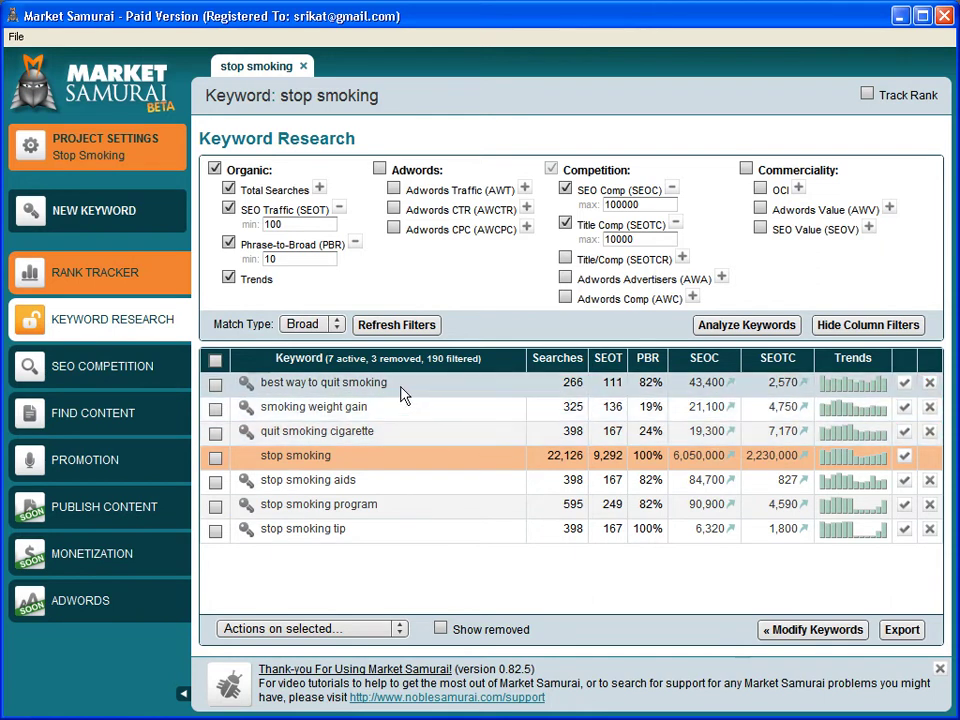
key("alt+Tab")
key("alt+Tab")
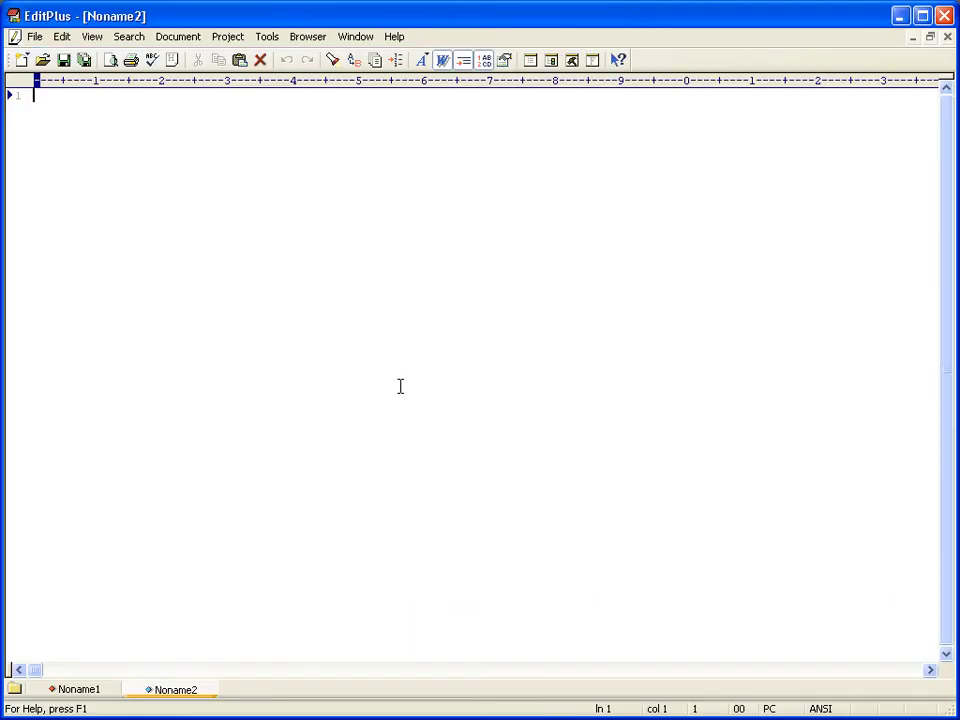
type("1. best wa")
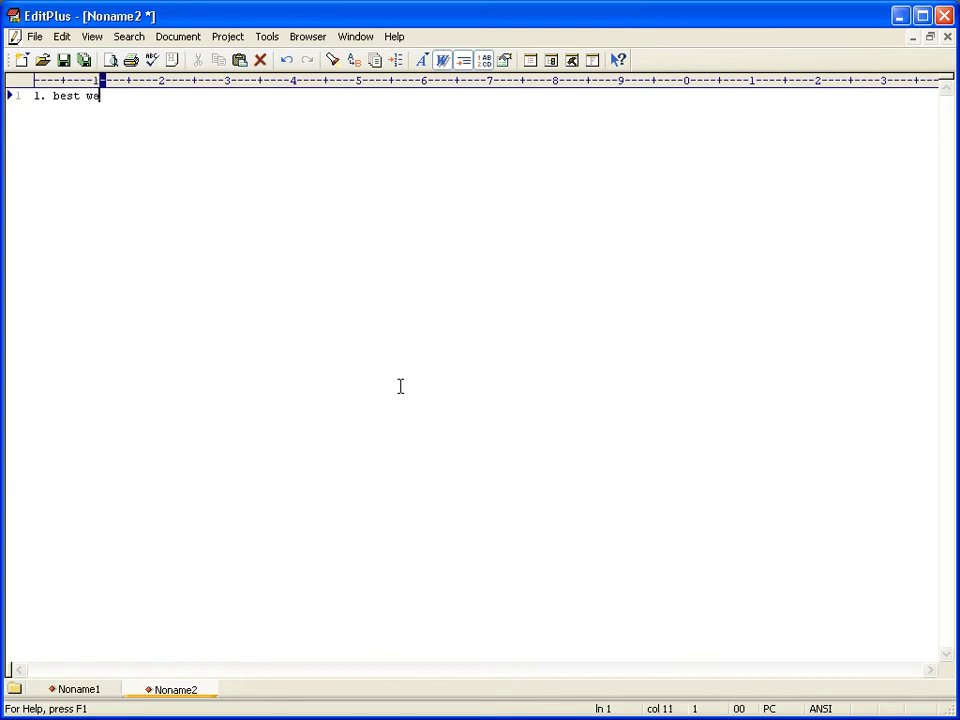
type("y to quit smk")
key("BackSpace")
key("BackSpace")
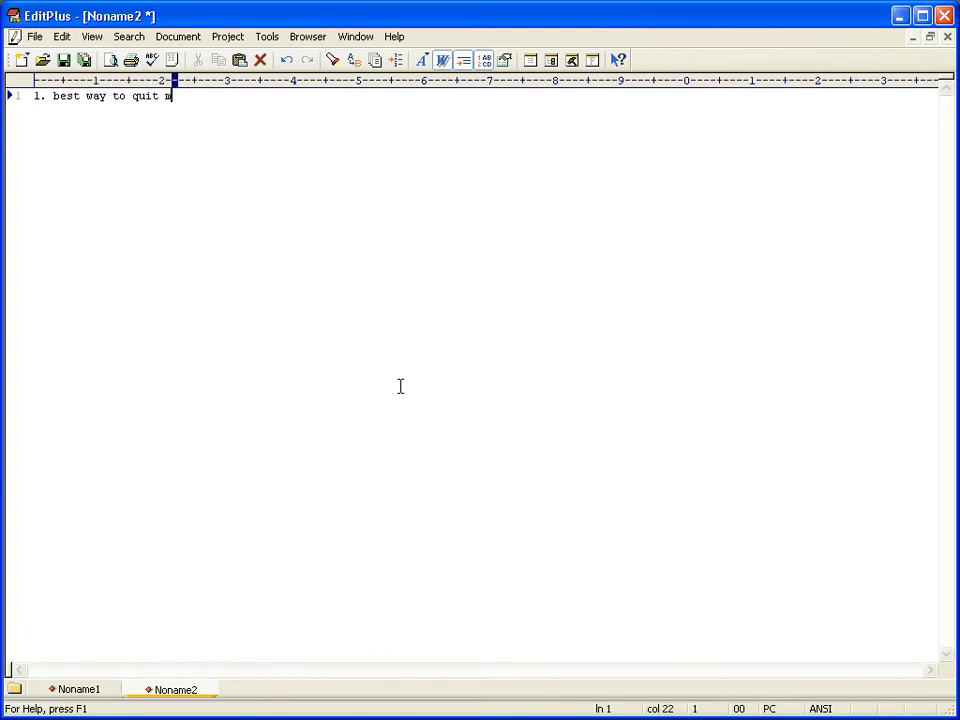
type("moking")
key("Return")
type("2.")
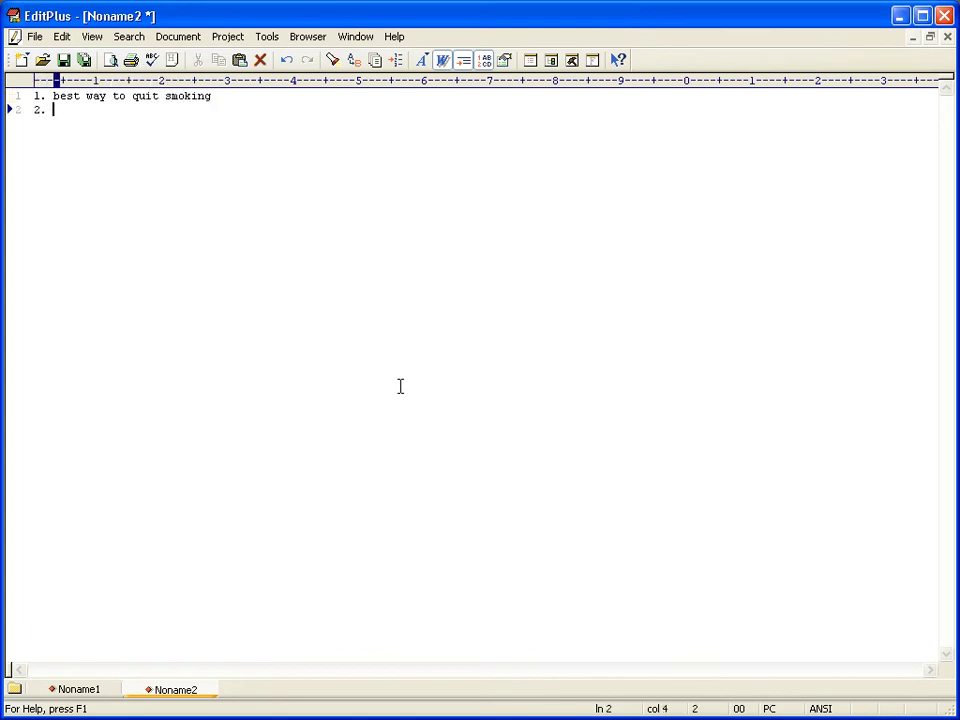
Remove "smoking weight gain" from the Market Samurai results and add "quit smoking cigerette" as item 2 of the EditPlus list
key("alt+Tab")
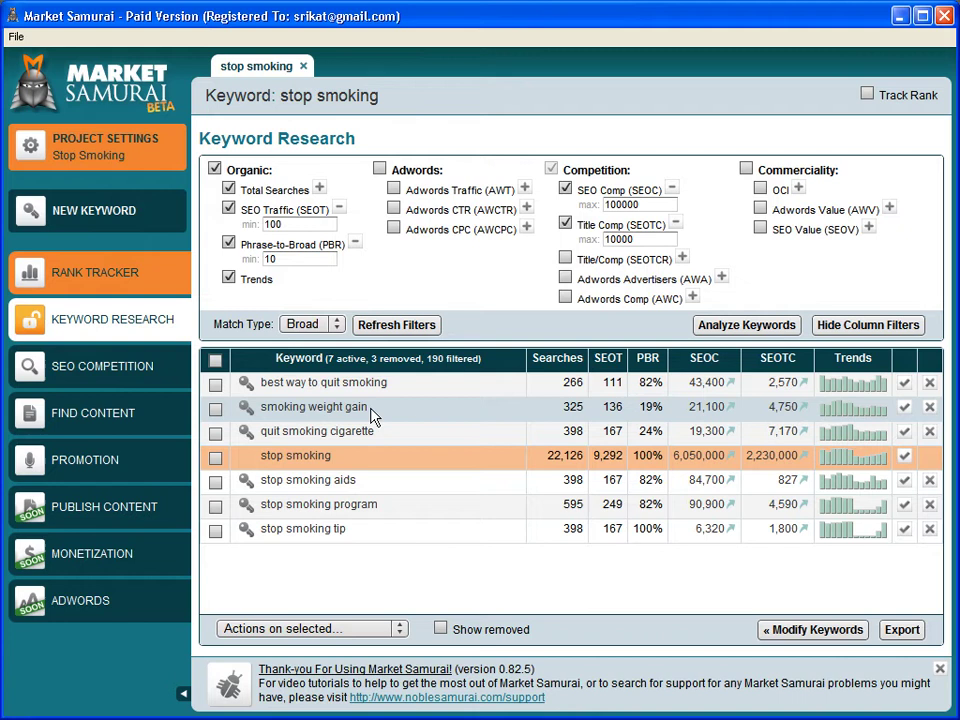
left_click(929, 408)
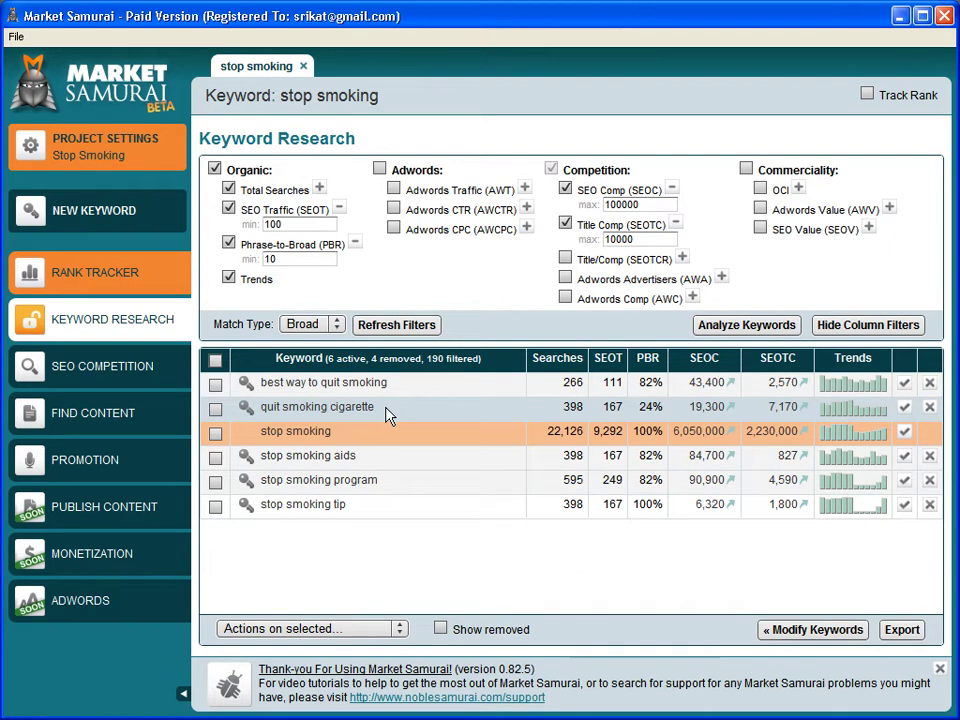
key("alt+Tab")
type("qui")
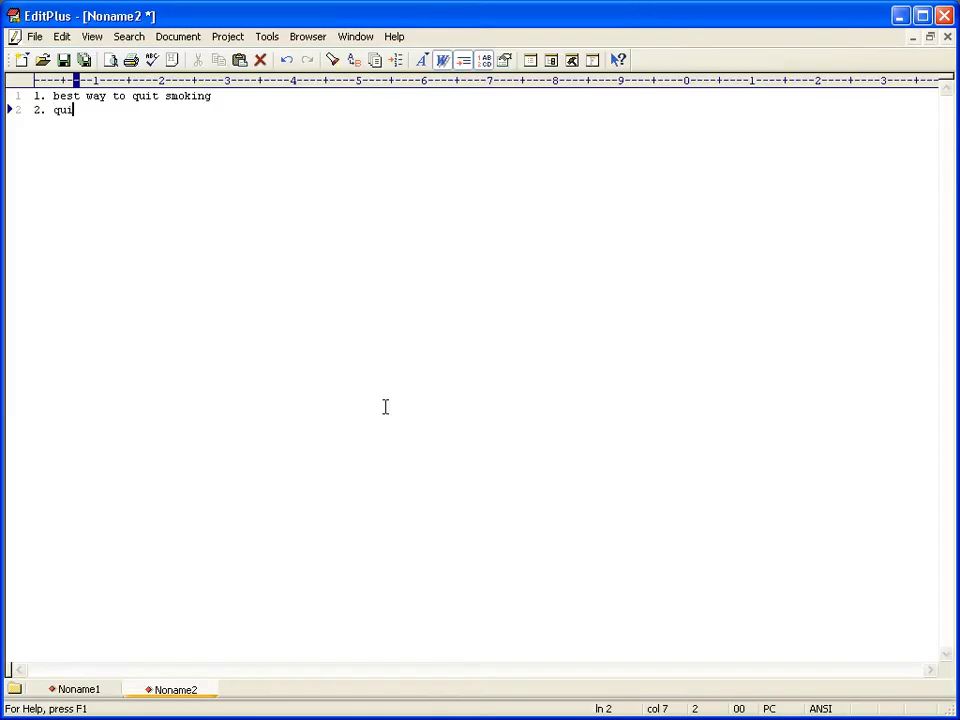
type("t smoking cigare")
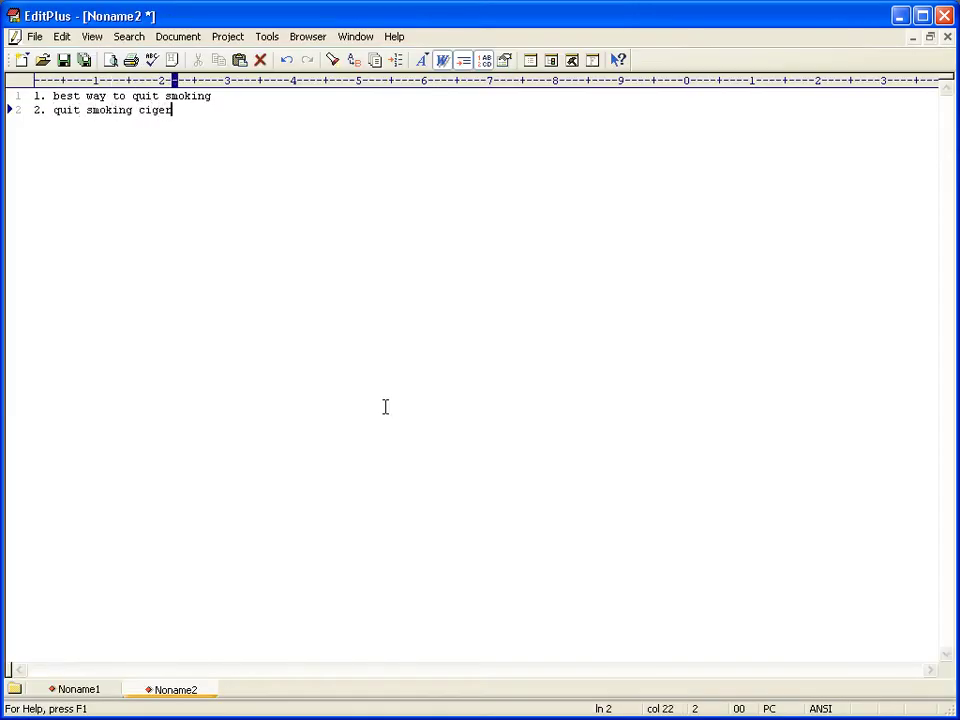
type("tte")
key("Return")
type("3.")
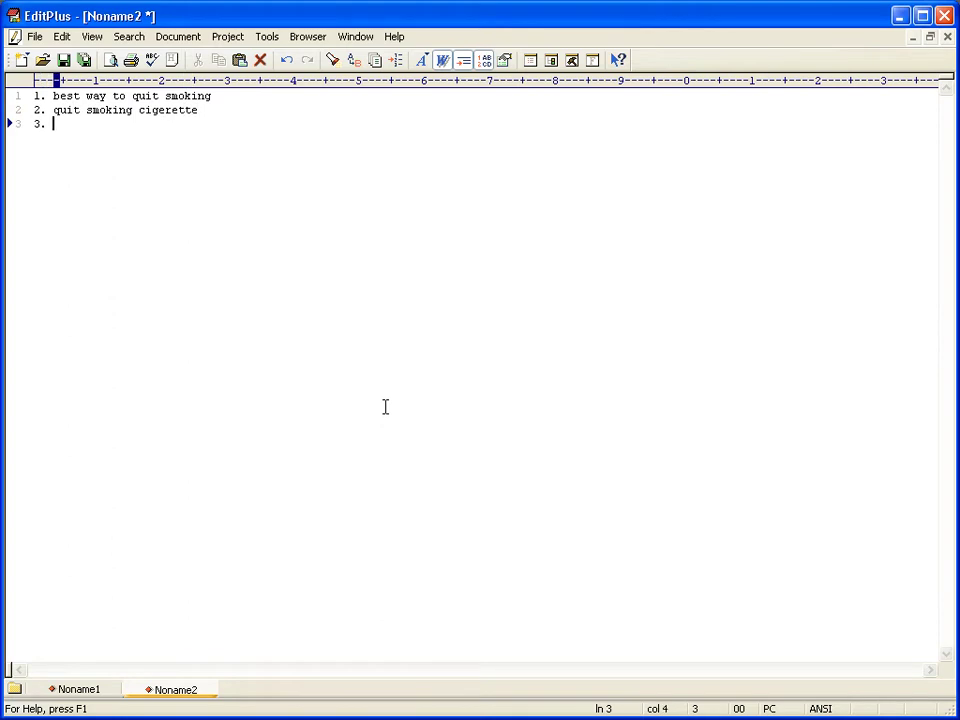
Check the next keyword in Market Samurai and add "stop smoking aids" as item 3 of the EditPlus list
key("alt+Tab")
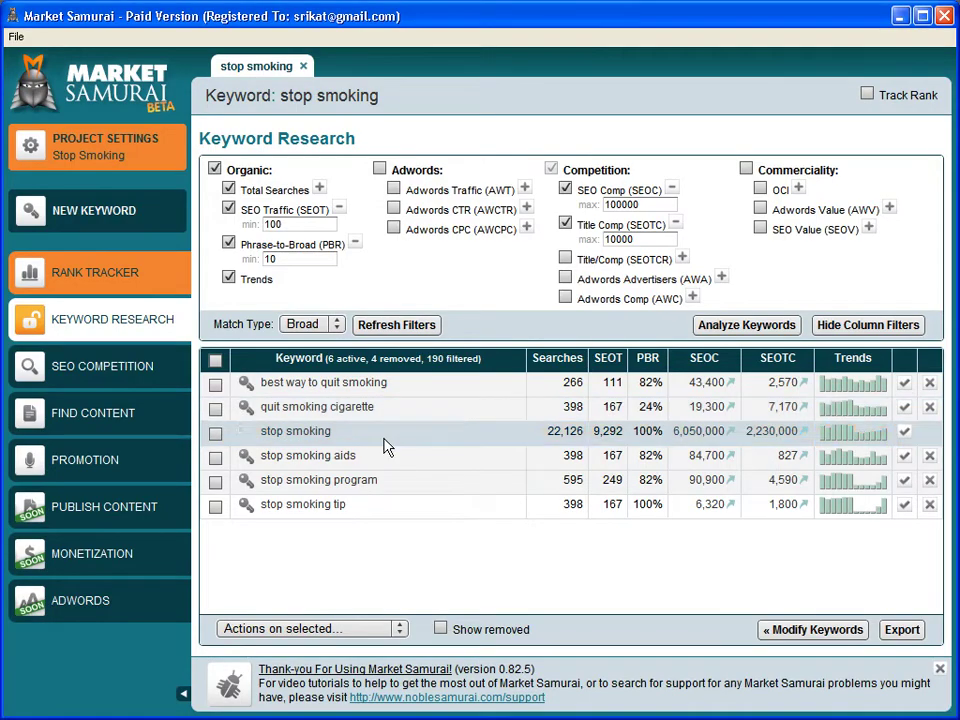
key("alt+Tab")
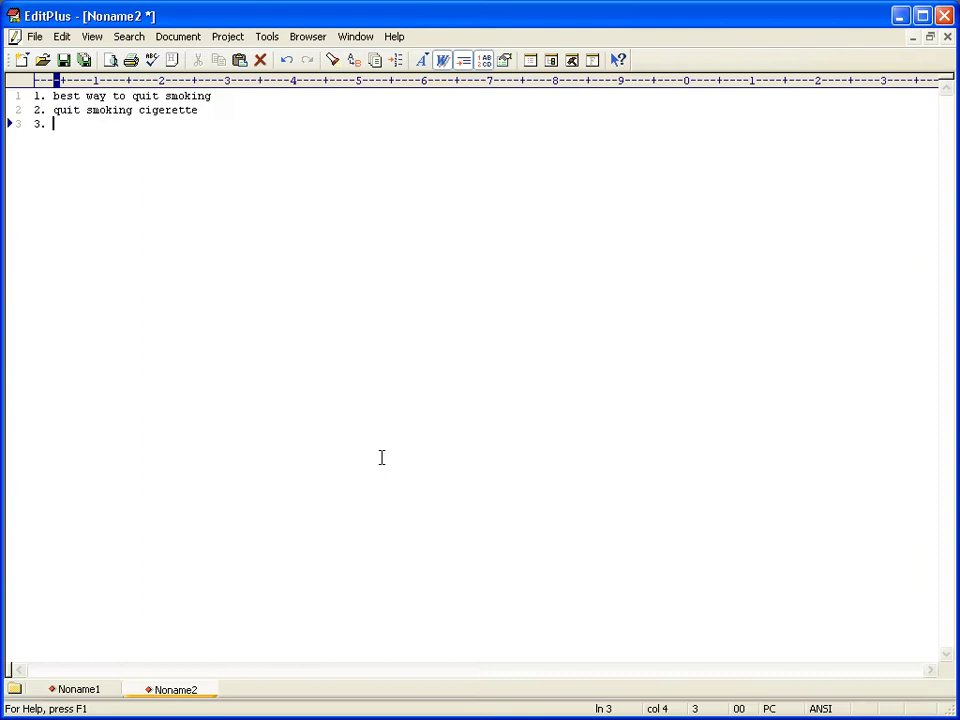
type("stop smoking adi")
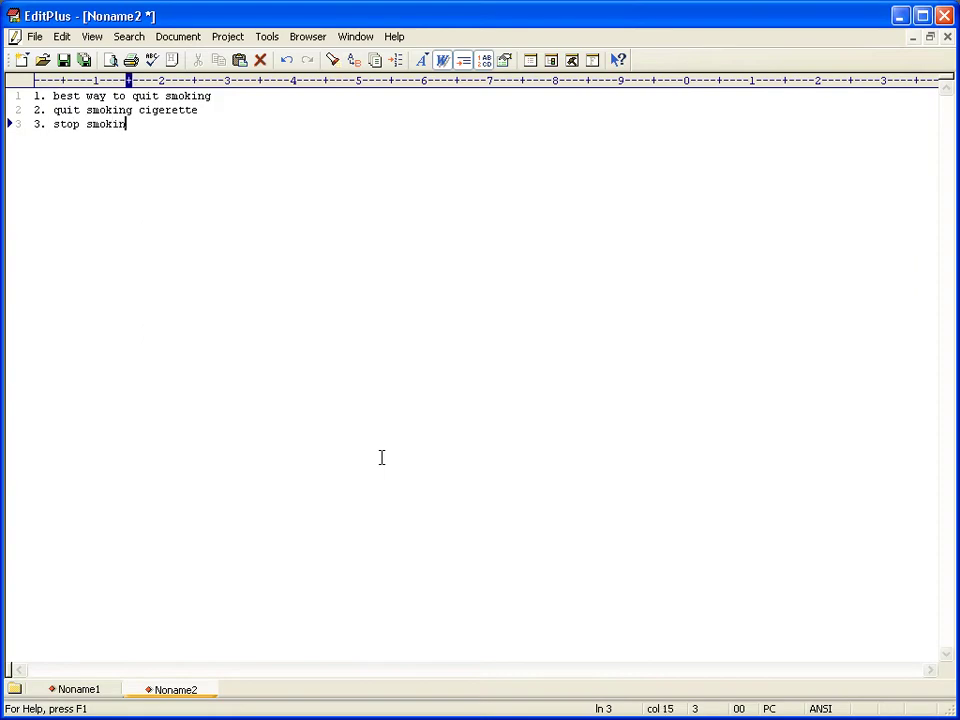
key("BackSpace")
key("BackSpace")
type("ids")
key("Return")
type("4.")
Look up the following keyword in Market Samurai and add "stop smoking program" as item 4 of the EditPlus list
key("alt+Tab")
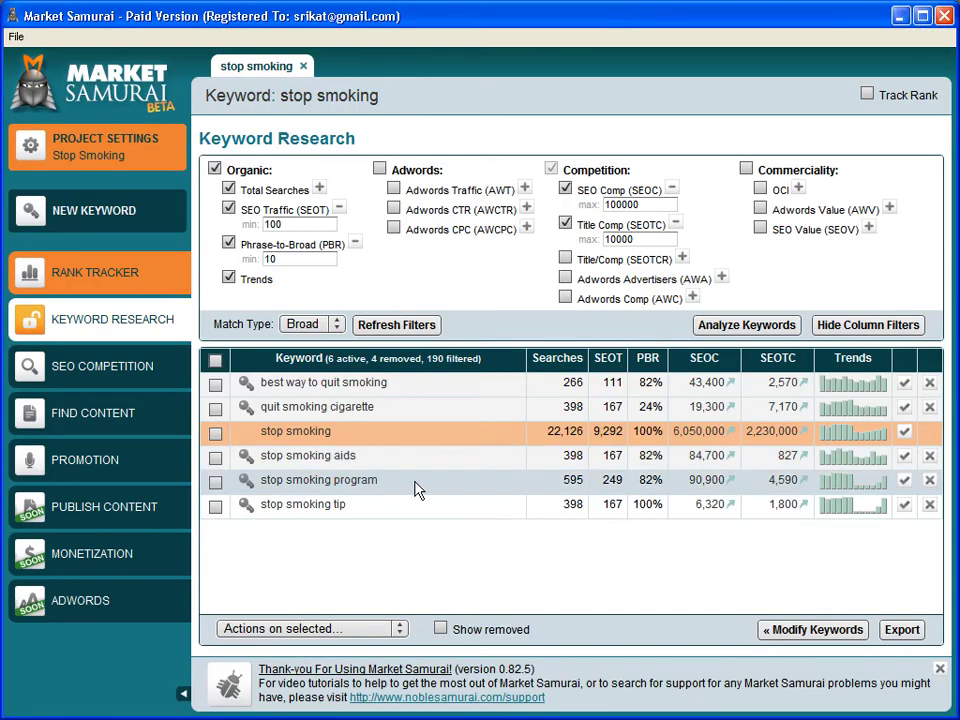
key("alt+Tab")
type("st")
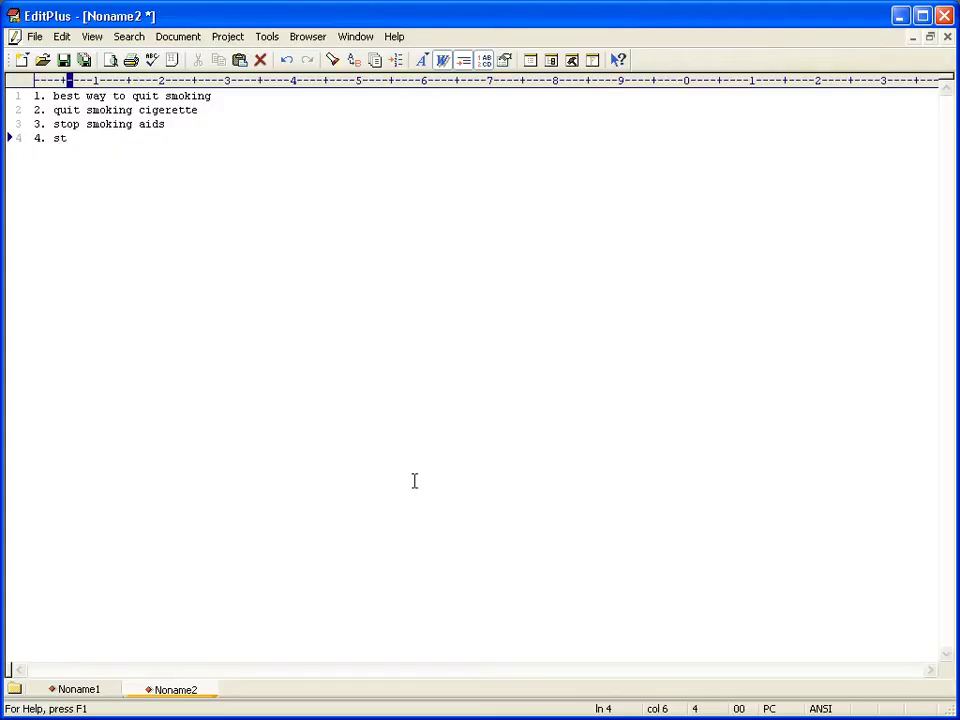
type("op smoking program")
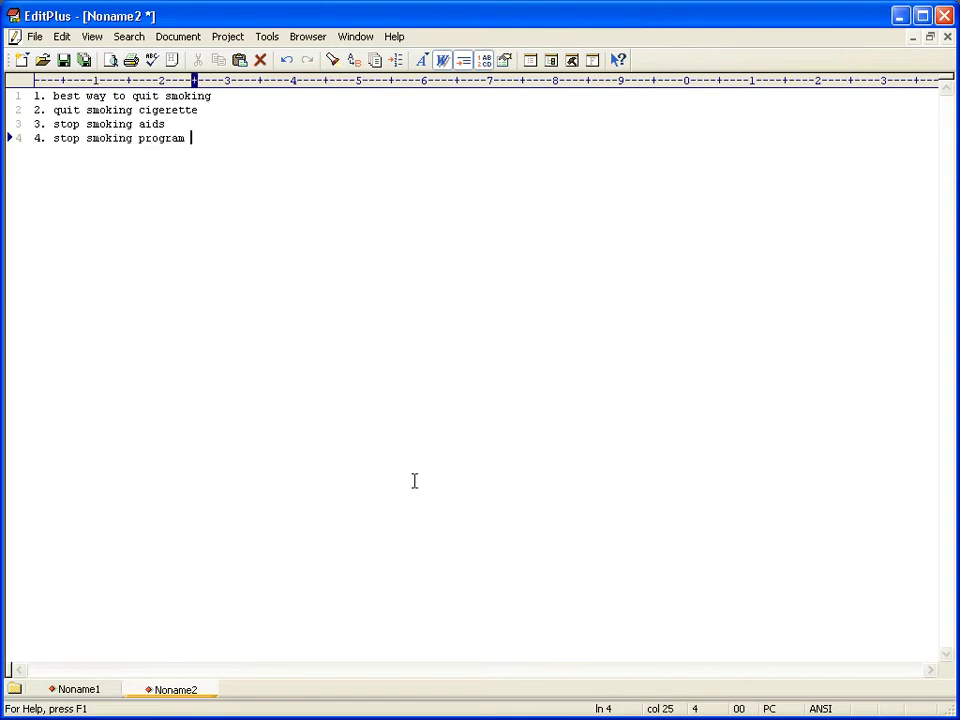
key("BackSpace")
Add the last keyword, "stop smoking tip", as item 5 of the EditPlus list and return to Market Samurai
key("alt+Tab")
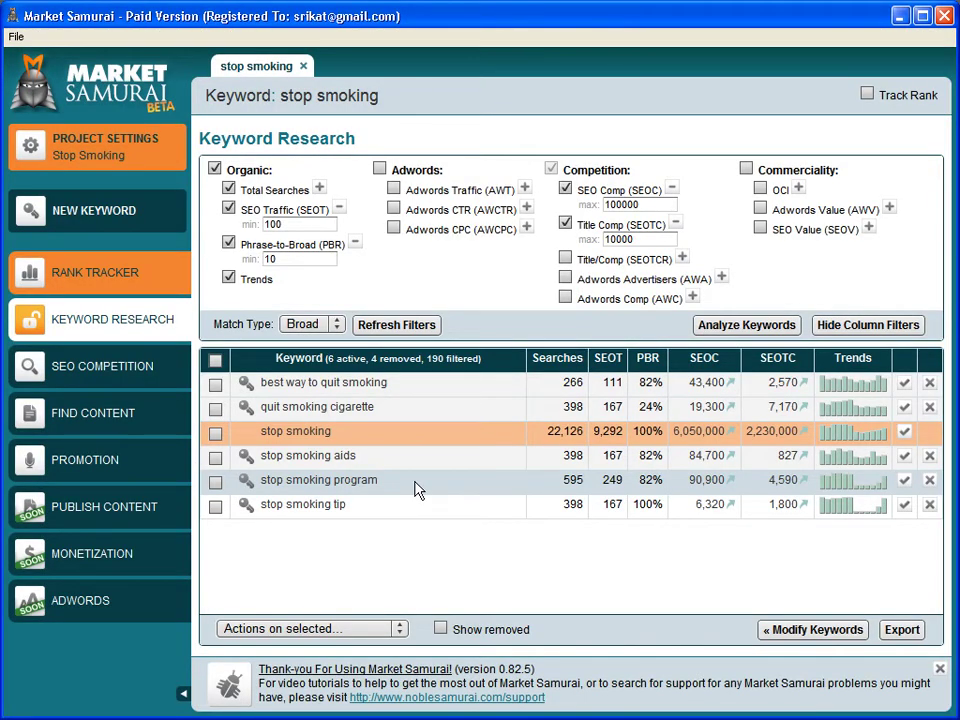
key("alt+Tab")
key("Return")
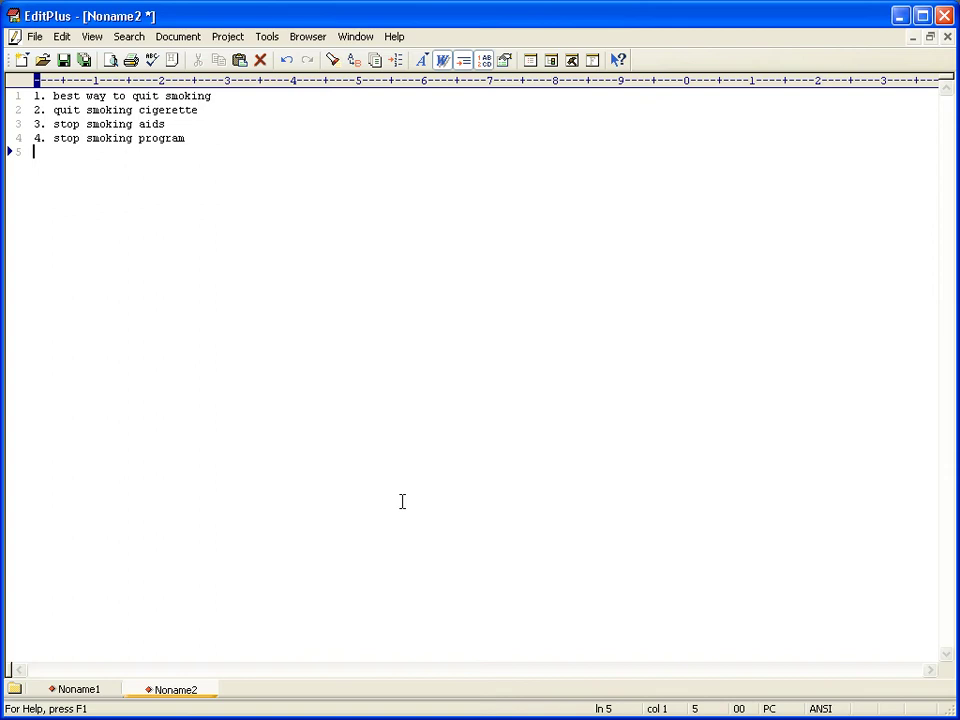
type("5. stp s")
key("BackSpace")
key("BackSpace")
key("BackSpace")
type("op smoking ")
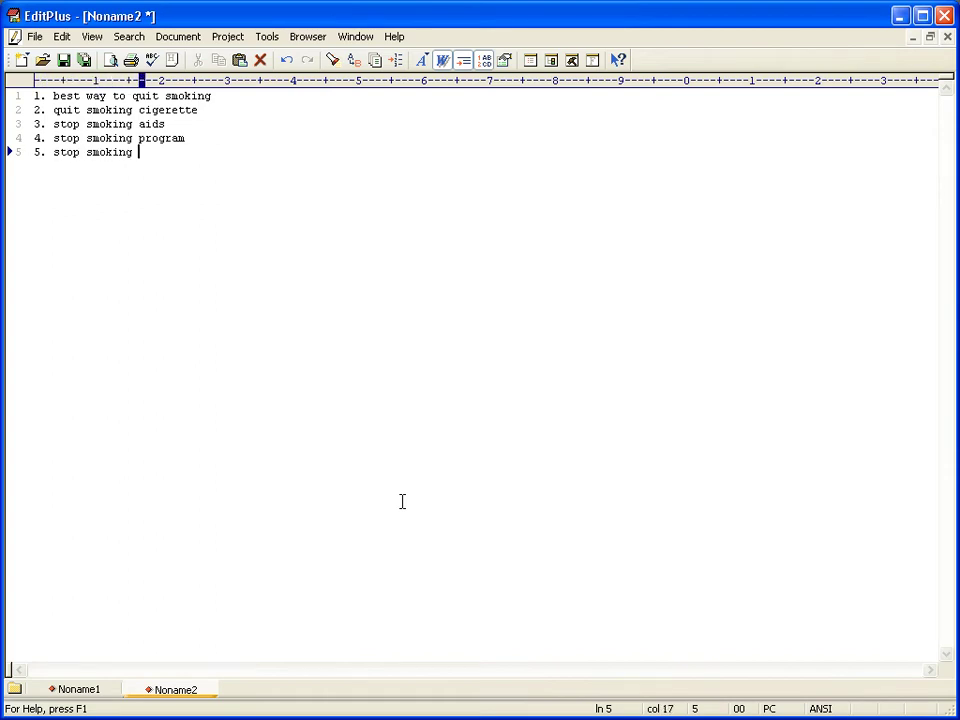
type("tip")
key("alt+Tab")
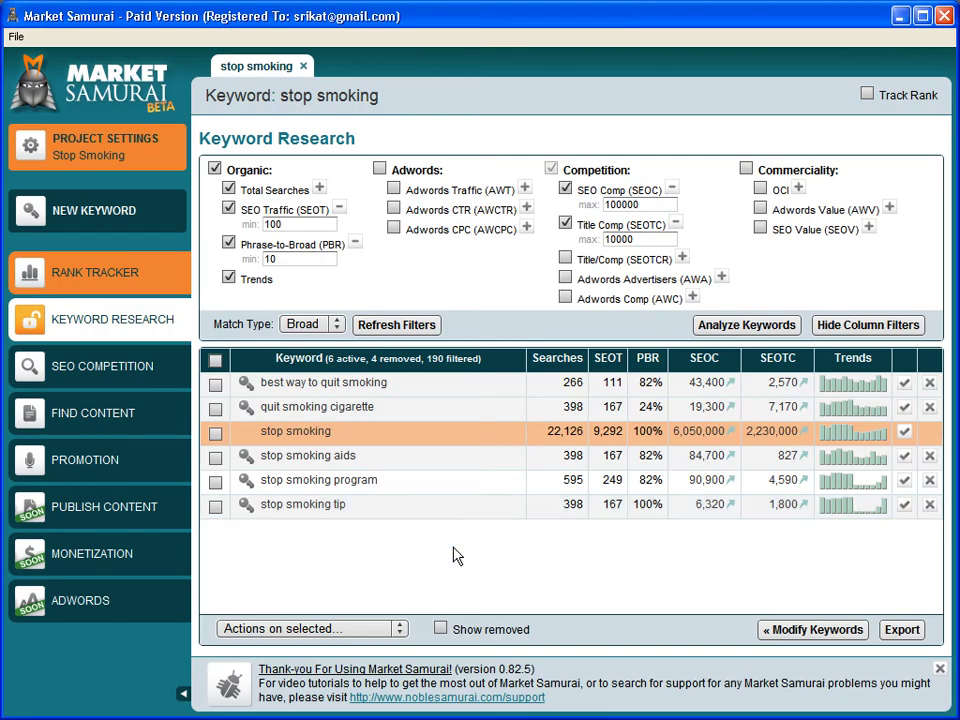
Compare the numbered EditPlus list with the remaining keywords in the Market Samurai results
key("alt+Tab")
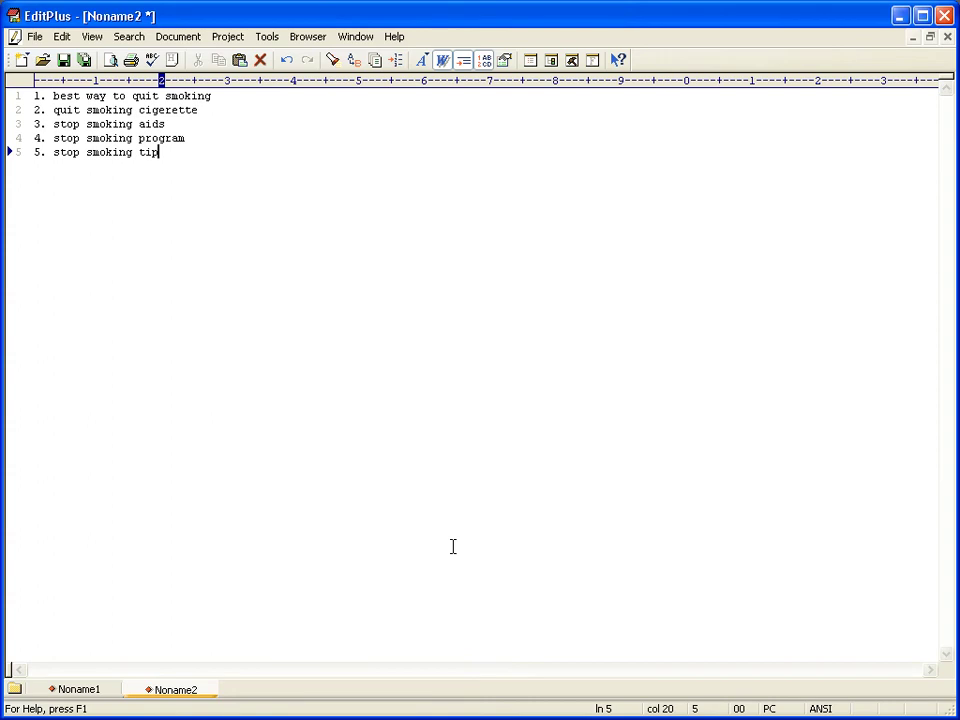
key("alt+Tab")
key("alt+Tab")
key("alt+Tab")
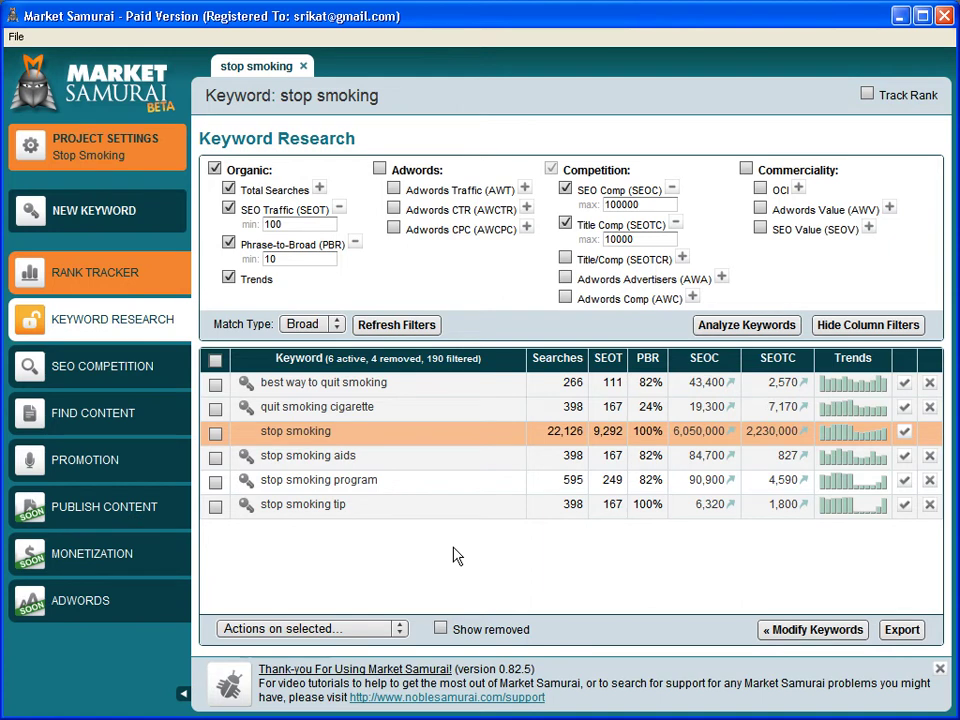
key("alt+Tab")
key("alt+Tab")
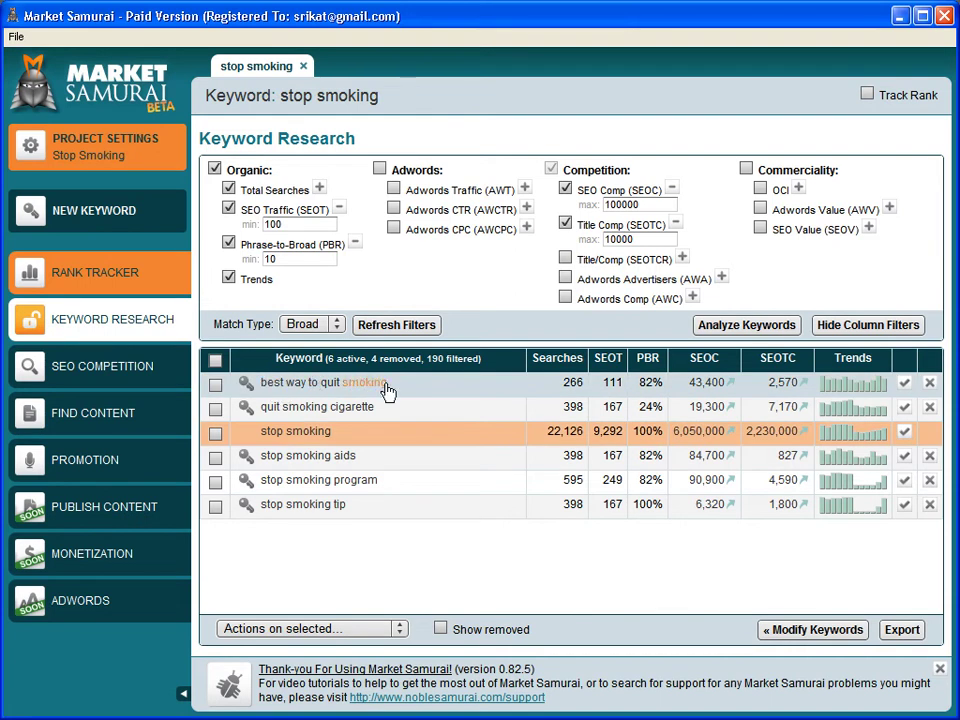
Open "best way to quit smoking" as its own keyword, generate related keywords for it and bring them into the keyword analysis
left_click(246, 385)
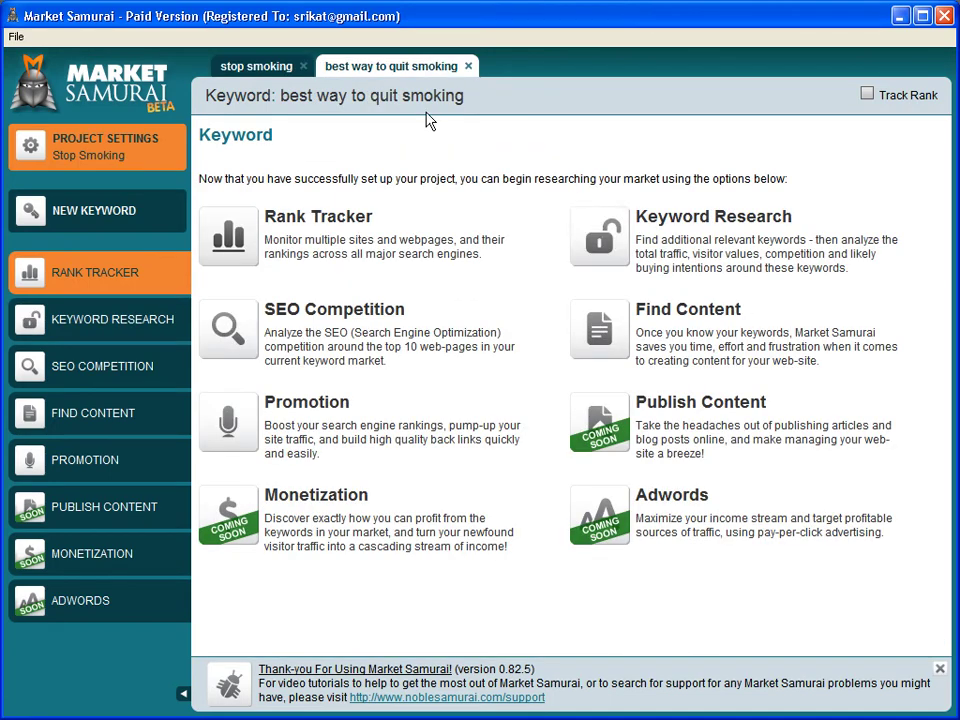
left_click(612, 226)
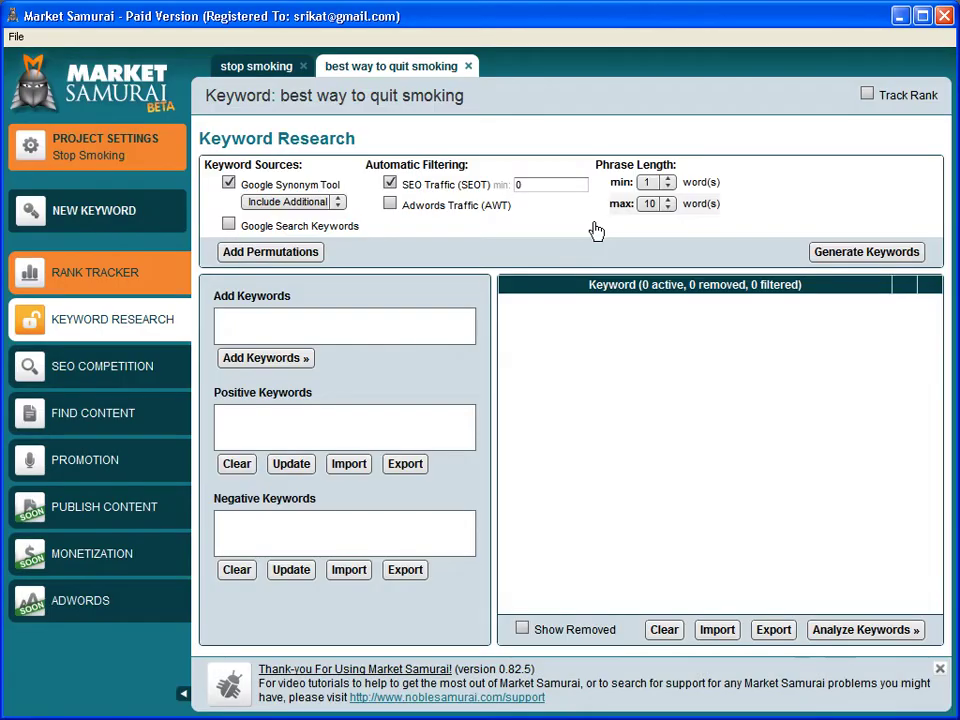
left_click(855, 256)
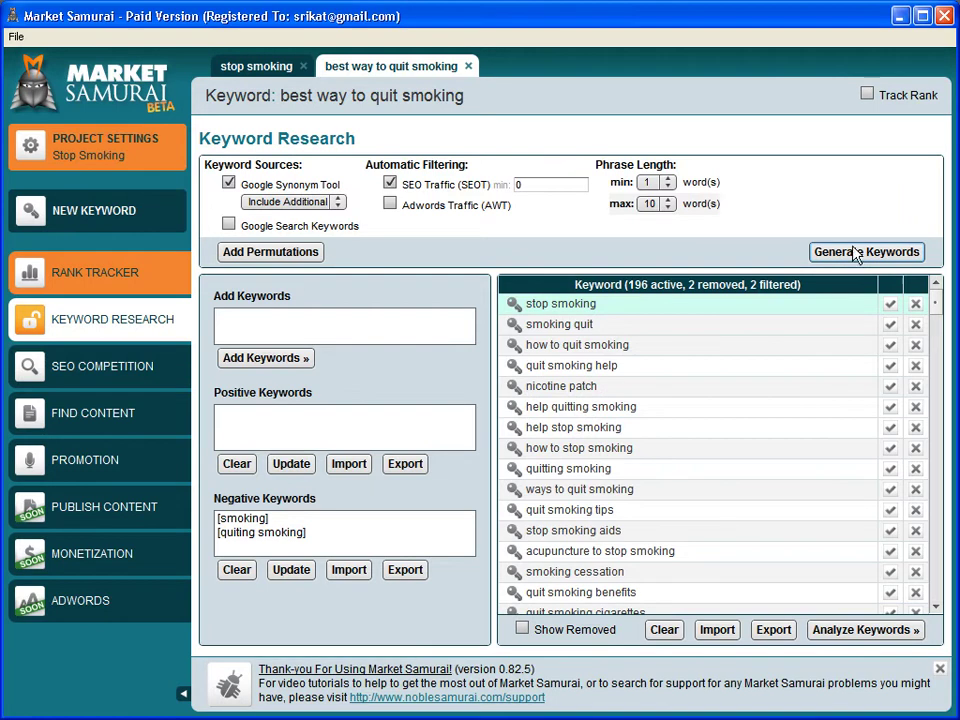
left_click(876, 632)
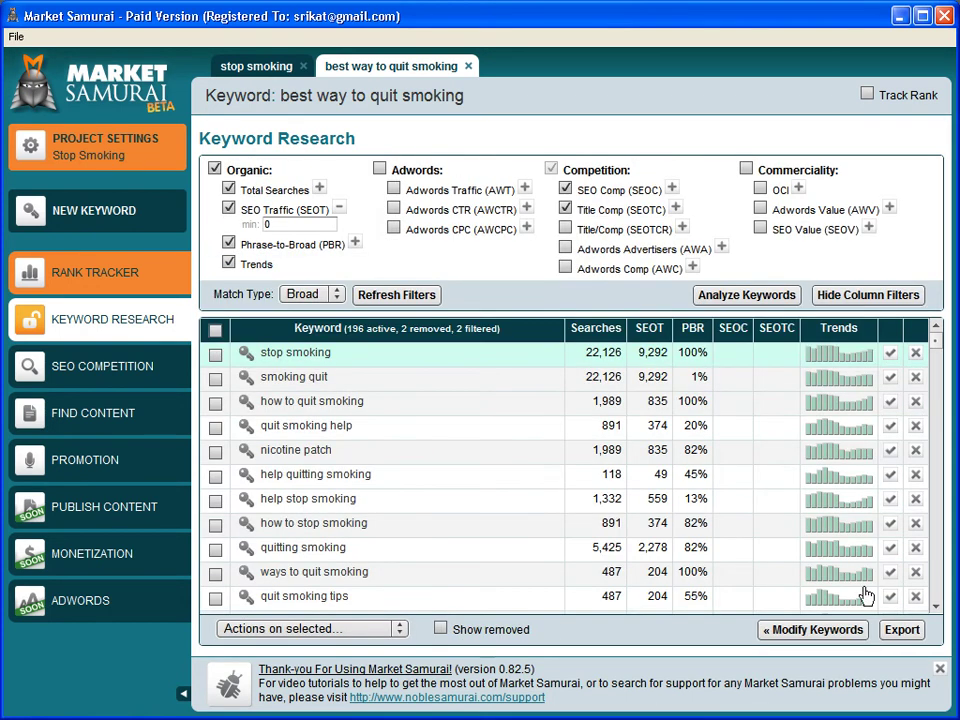
Filter the "best way to quit smoking" keywords by a minimum SEO Traffic of 100 and a minimum Phrase-to-Broad of 10
left_click(290, 222)
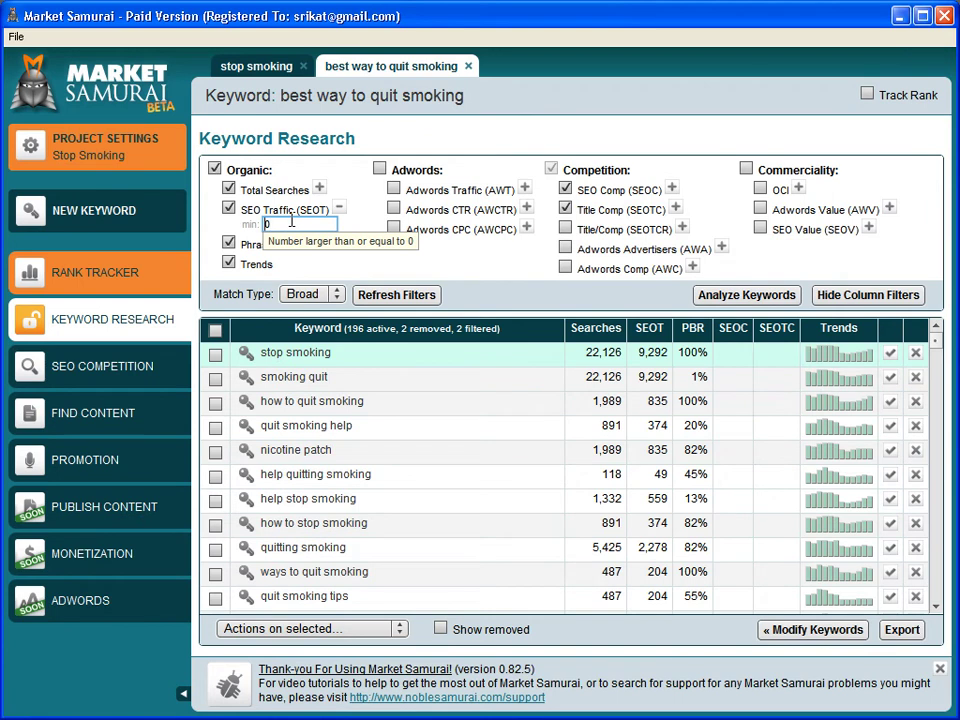
type("100")
key("Return")
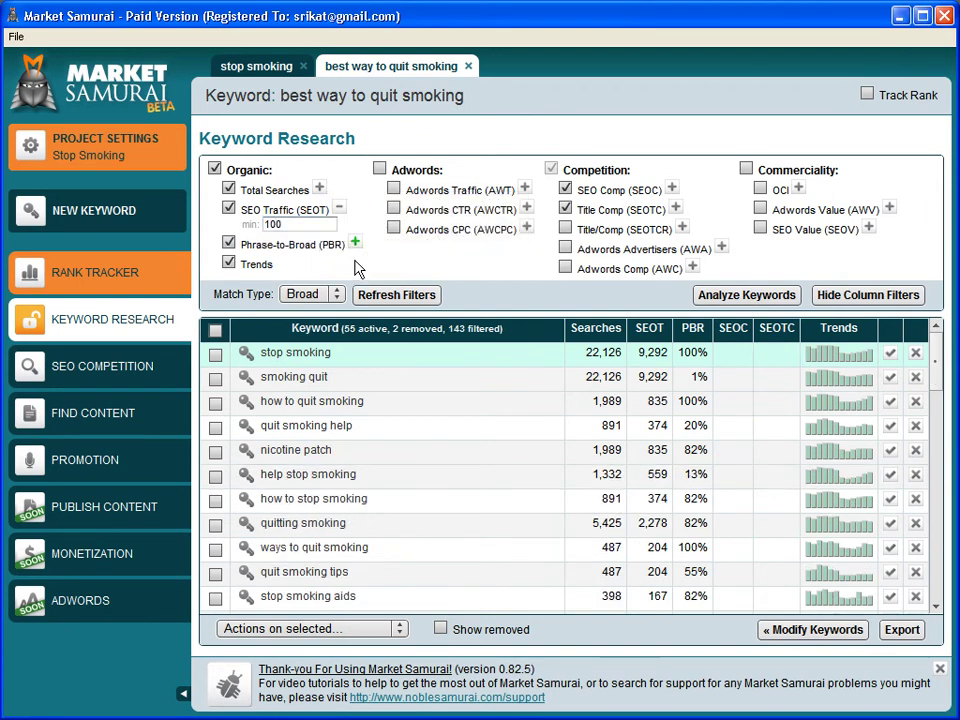
left_click(355, 245)
left_click(330, 258)
type("10")
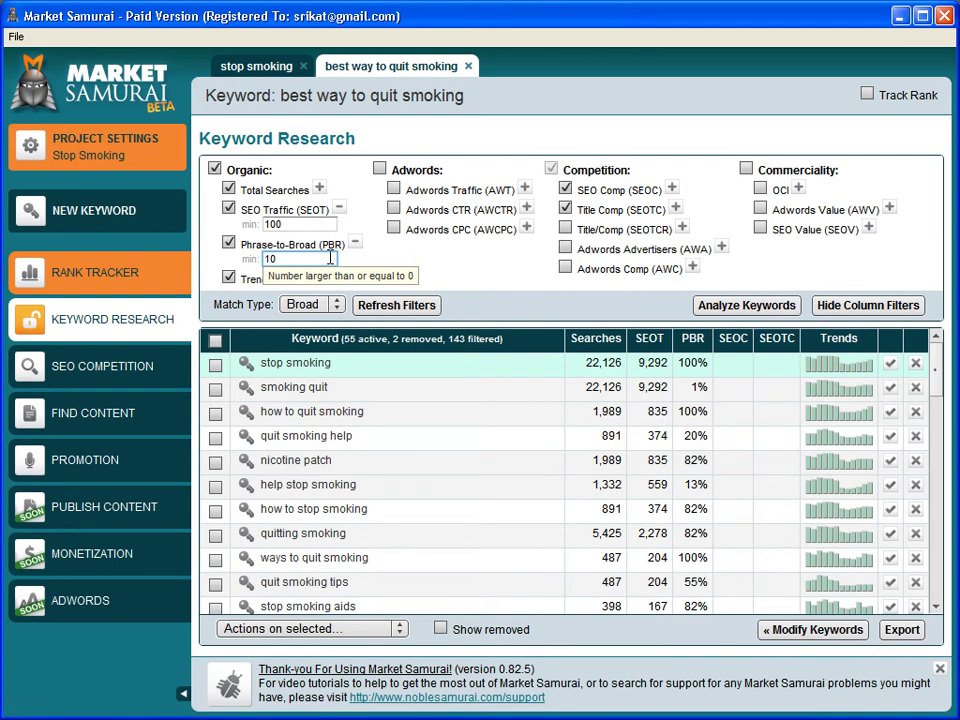
Limit SEO Comp to 100000 and Title Comp to 10000, and analyze the "best way to quit smoking" keywords
left_click(673, 190)
left_click(656, 205)
type("1000")
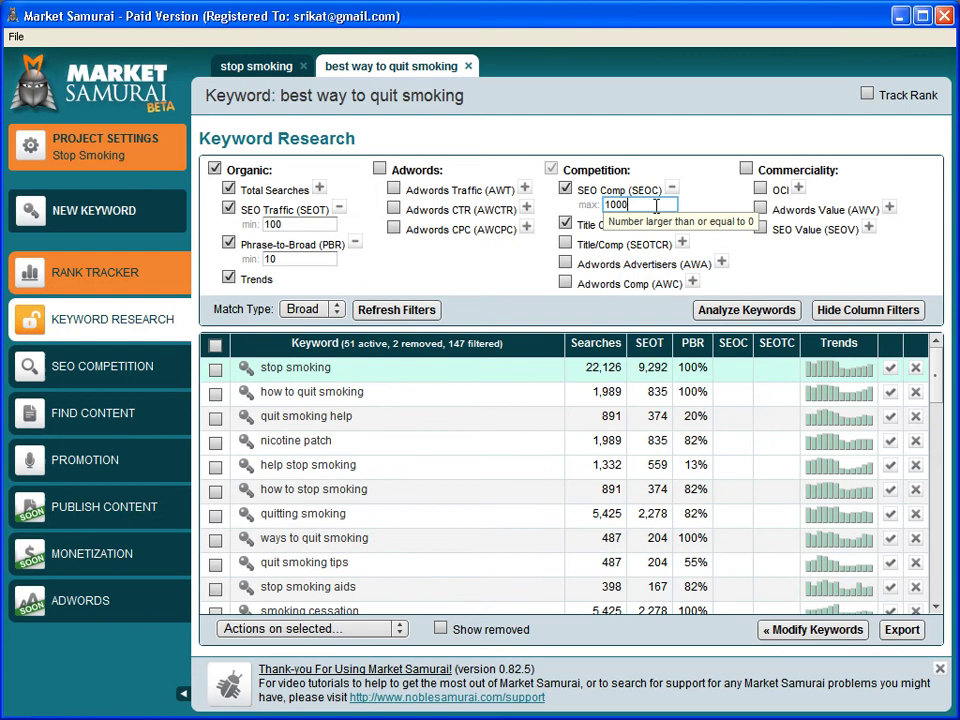
type("00")
left_click(676, 223)
left_click(658, 237)
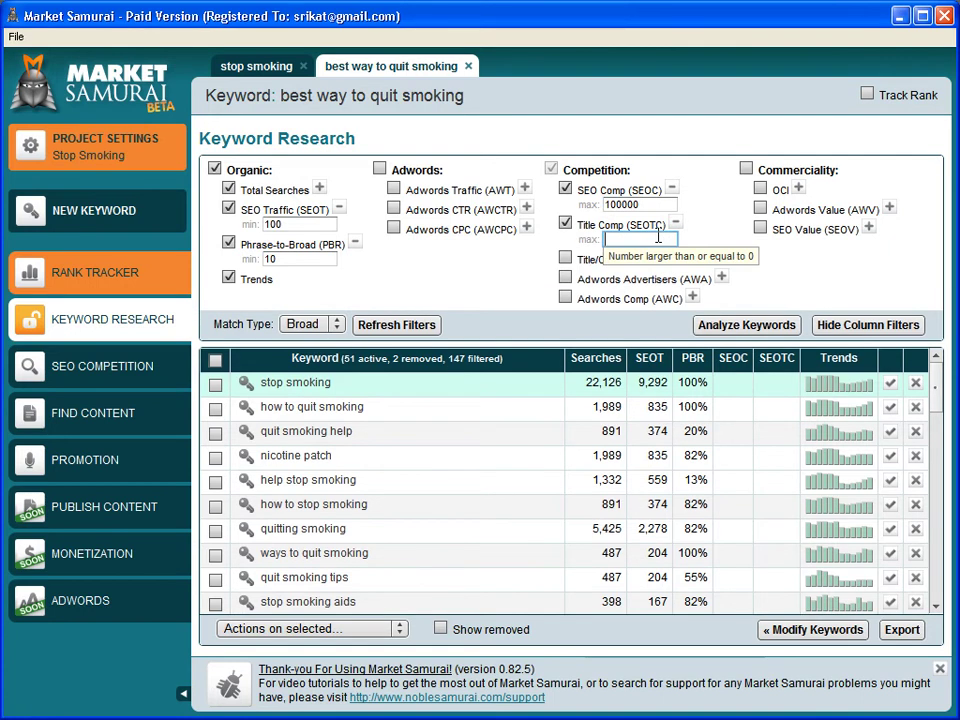
type("10000")
left_click(765, 326)
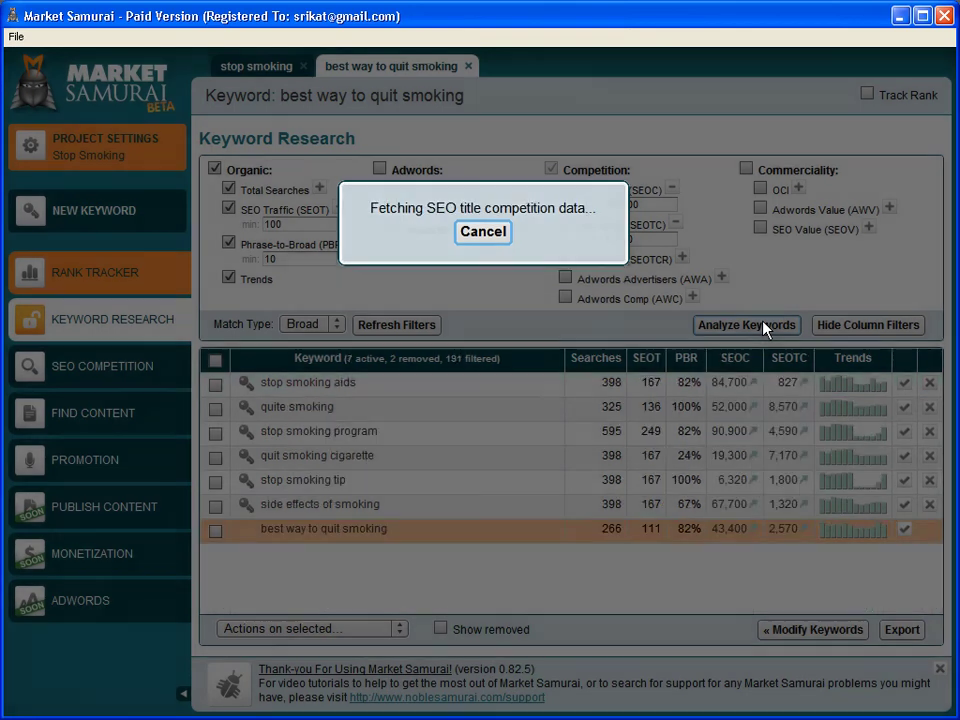
Switch to EditPlus and start item 6 below the existing list, separated by an empty line
key("alt+Tab")
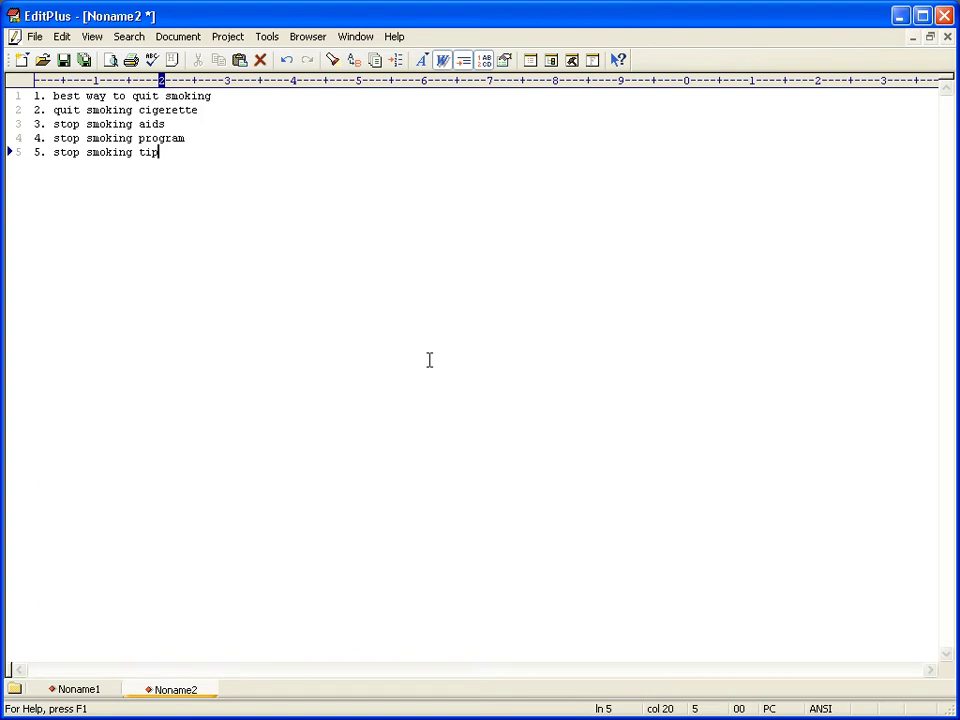
key("Return")
key("Return")
type("6.")
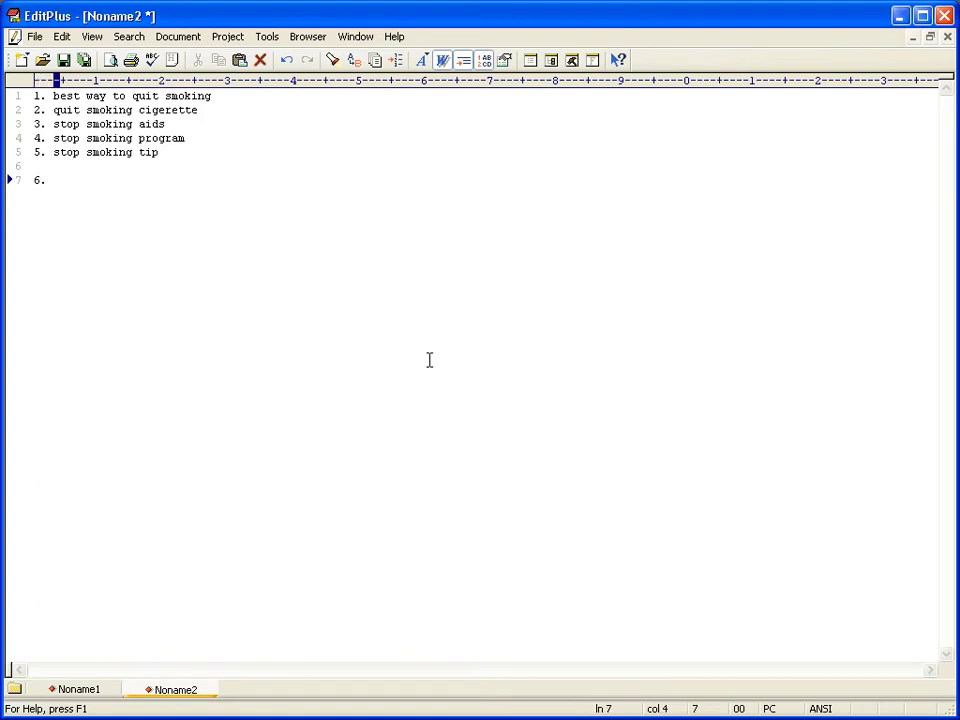
Remove "quite smoking" from the Market Samurai results and check the remaining keywords against the EditPlus list
key("alt+Tab")
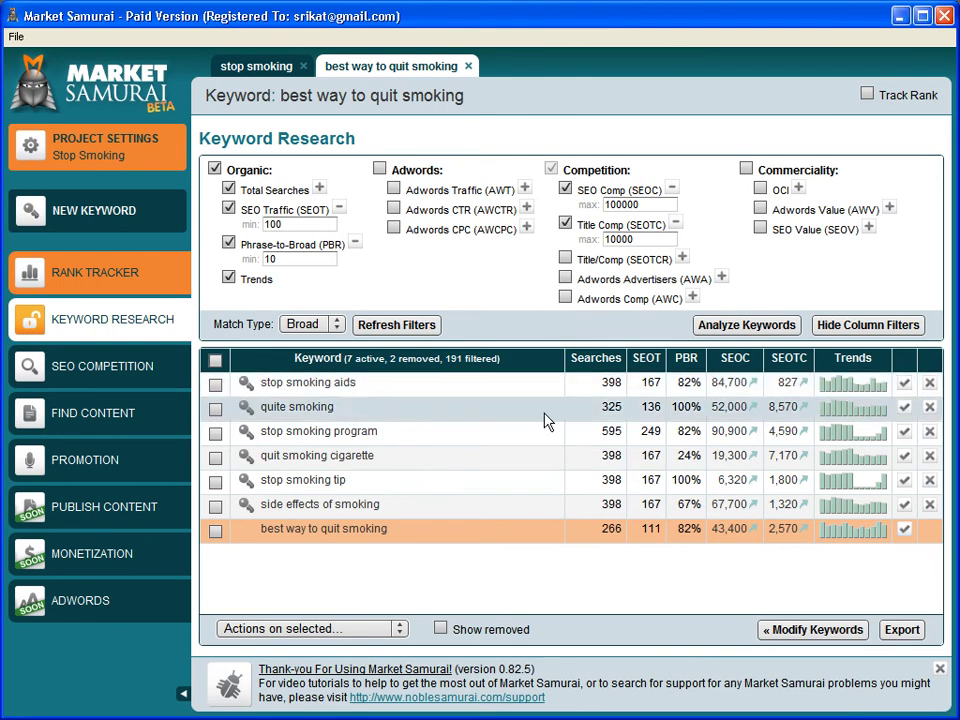
left_click(929, 408)
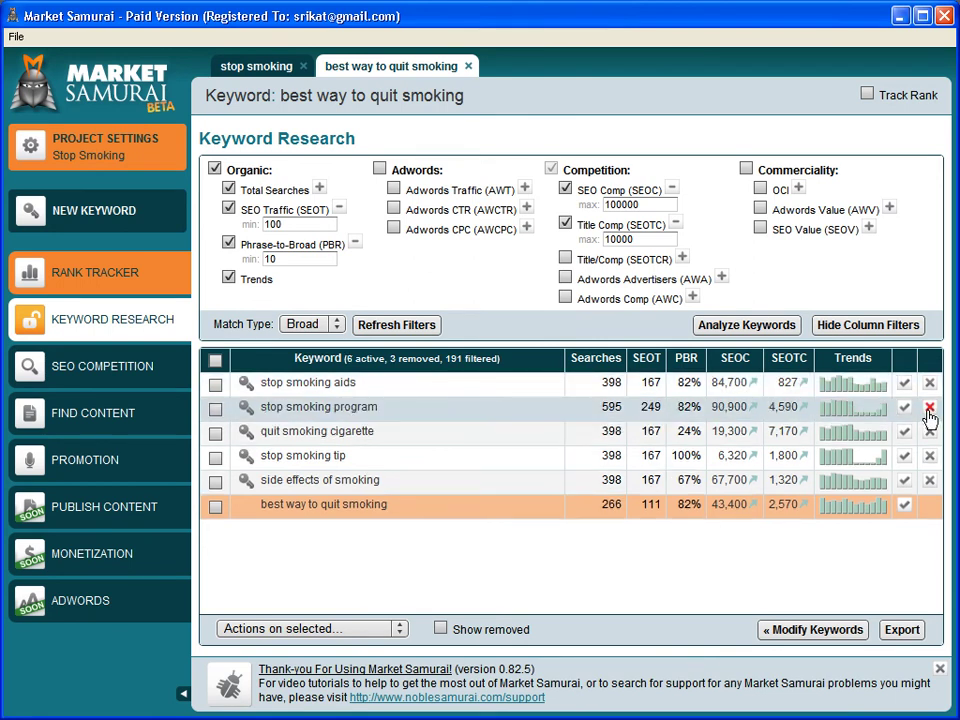
key("alt+Tab")
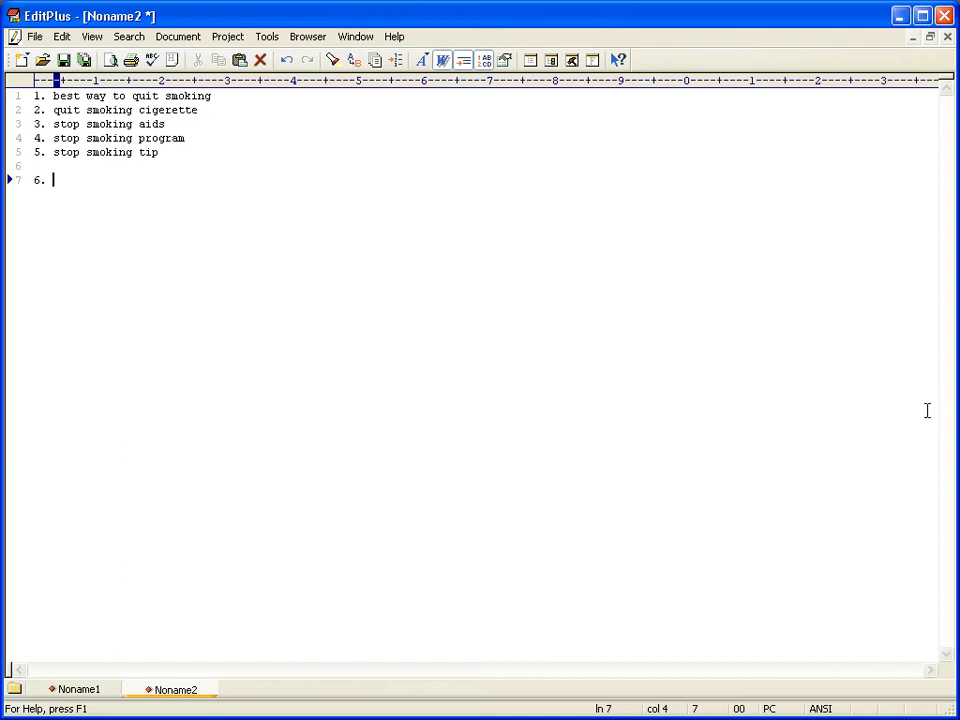
key("alt+Tab")
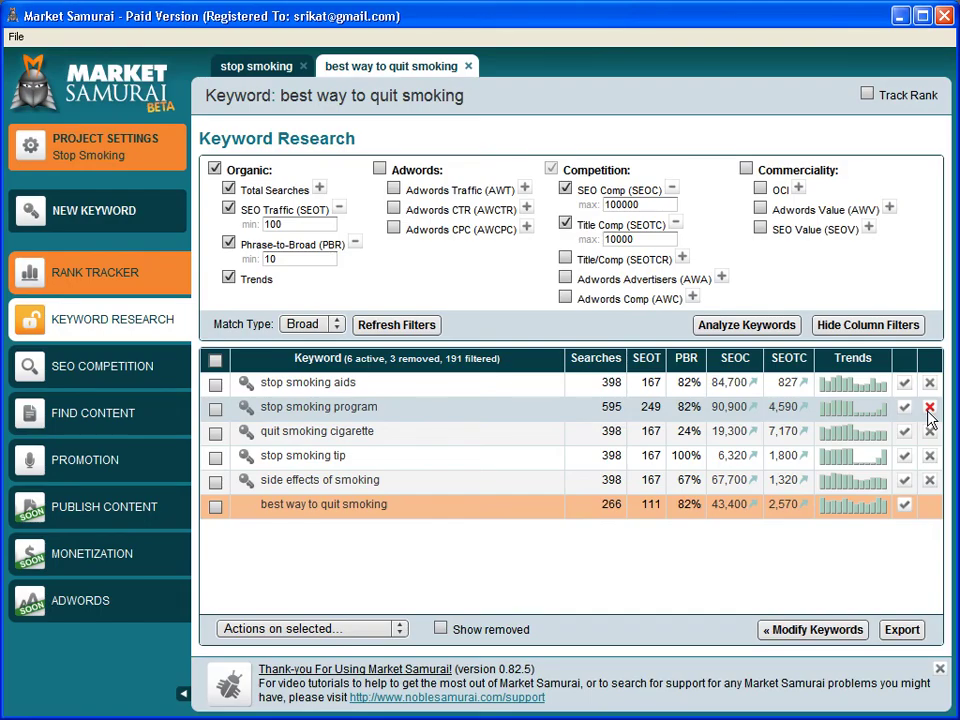
key("alt+Tab")
key("alt+Tab")
key("alt+Tab")
key("alt+Tab")
key("alt+Tab")
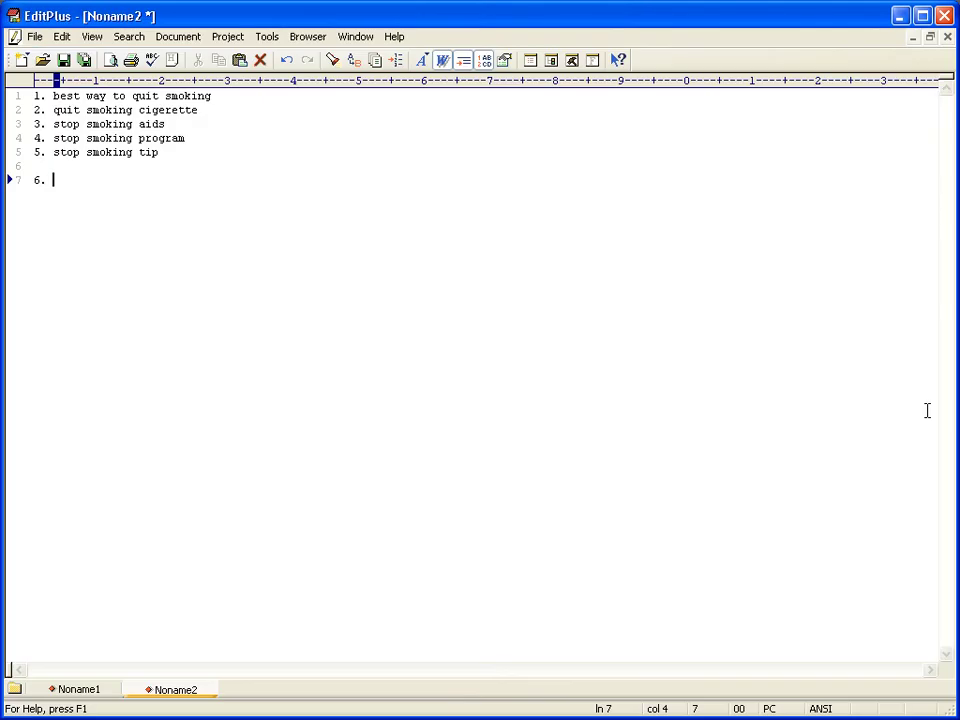
Enter "side effects of smoking" as item 6 of the EditPlus list and start item 7 after an empty line
type("side eff")
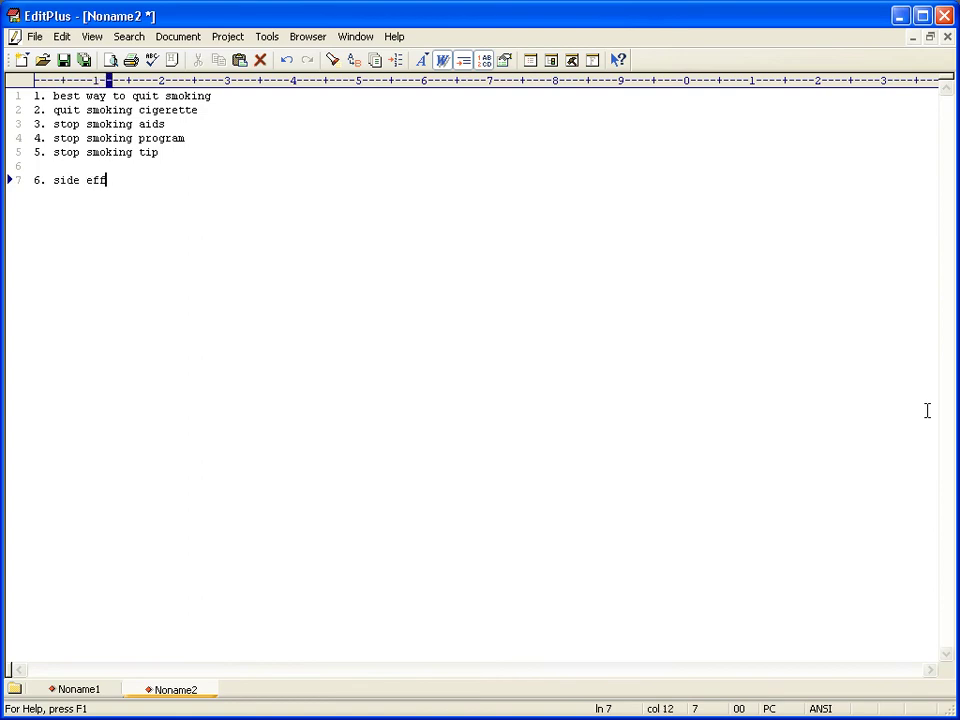
type("ects of smoking")
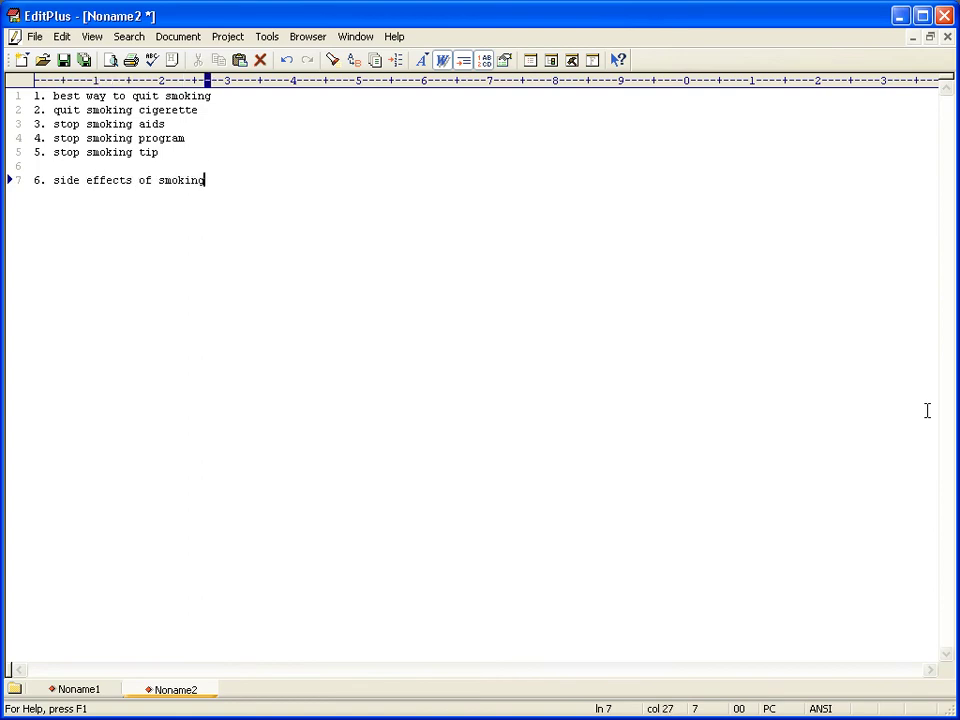
key("Return")
key("Return")
type("7.")
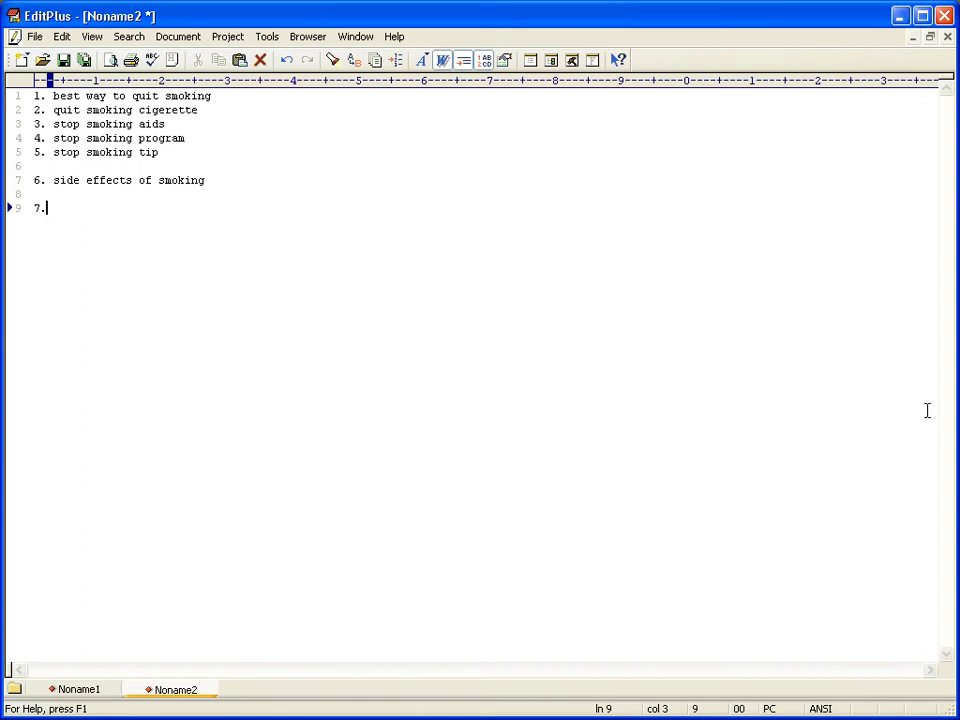
Switch to Market Samurai, open "side effects of smoking" as its own keyword and start keyword research for it
key("alt+Tab")
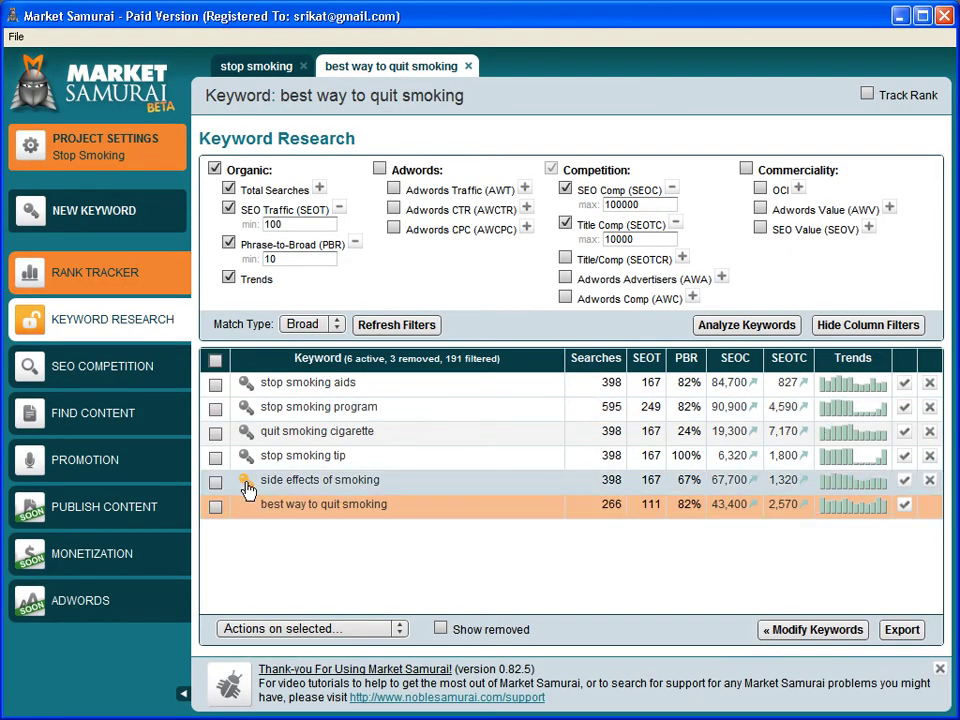
left_click(247, 487)
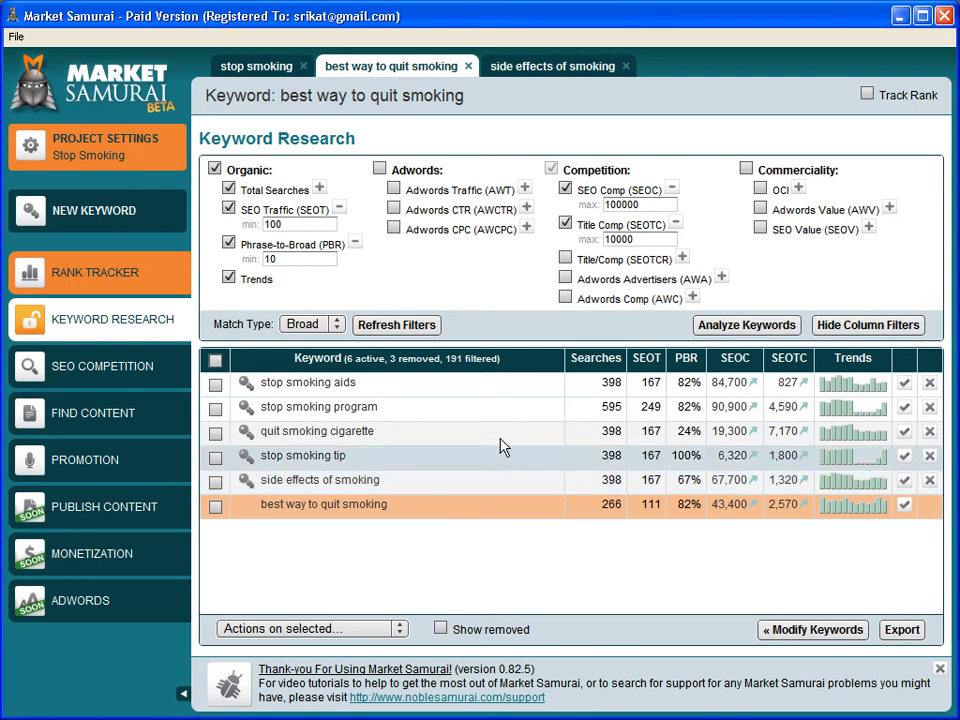
left_click(568, 68)
left_click(740, 222)
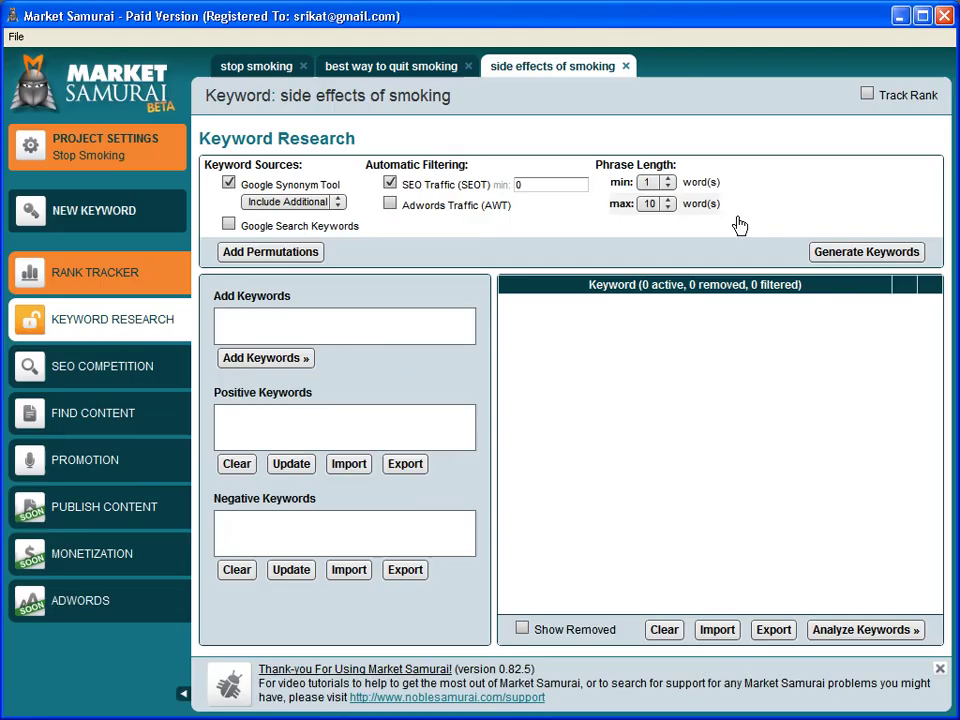
Generate keywords related to "side effects of smoking" and remove "smoking" and "hypnotherapy" from them
left_click(853, 255)
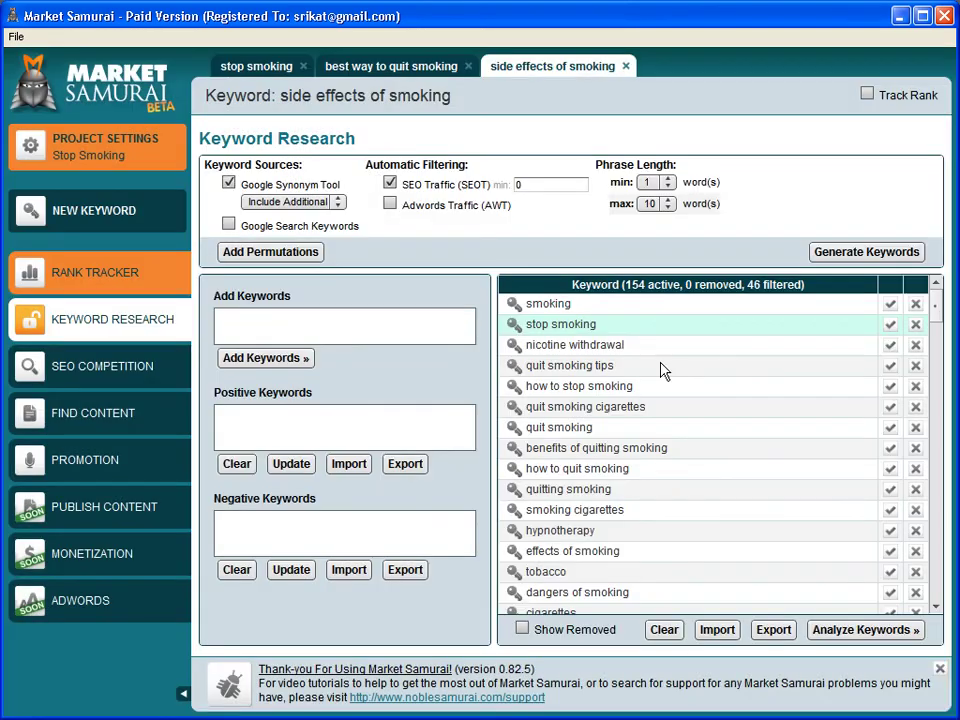
left_click(916, 304)
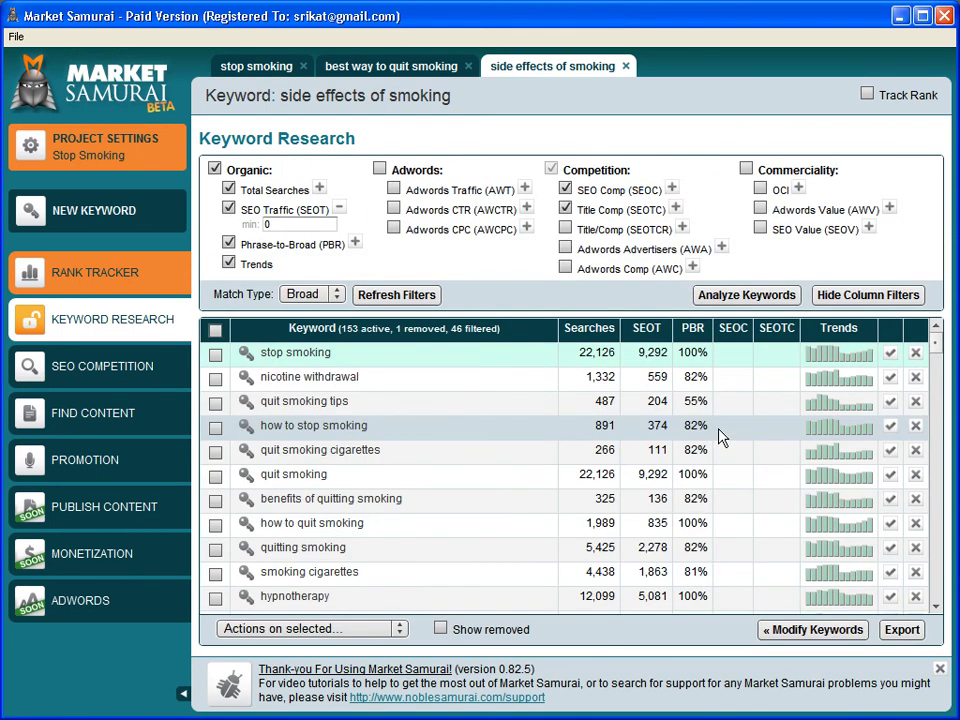
left_click(916, 598)
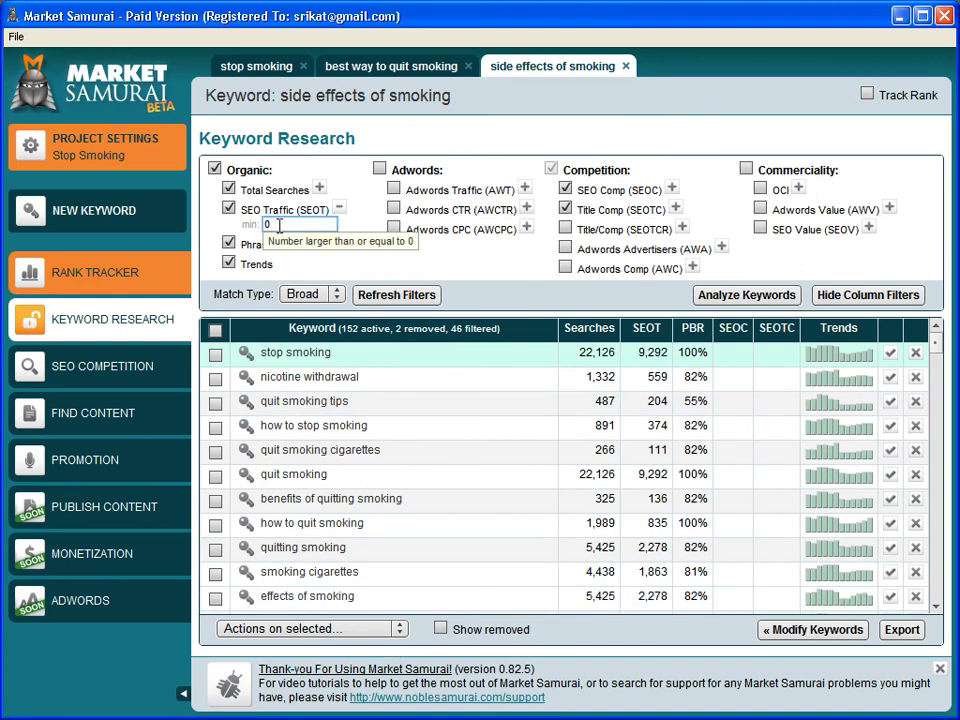
Filter the "side effects of smoking" keywords by a minimum SEO Traffic of 100 and a minimum Phrase-to-Broad of 10
type("1000")
key("BackSpace")
key("Return")
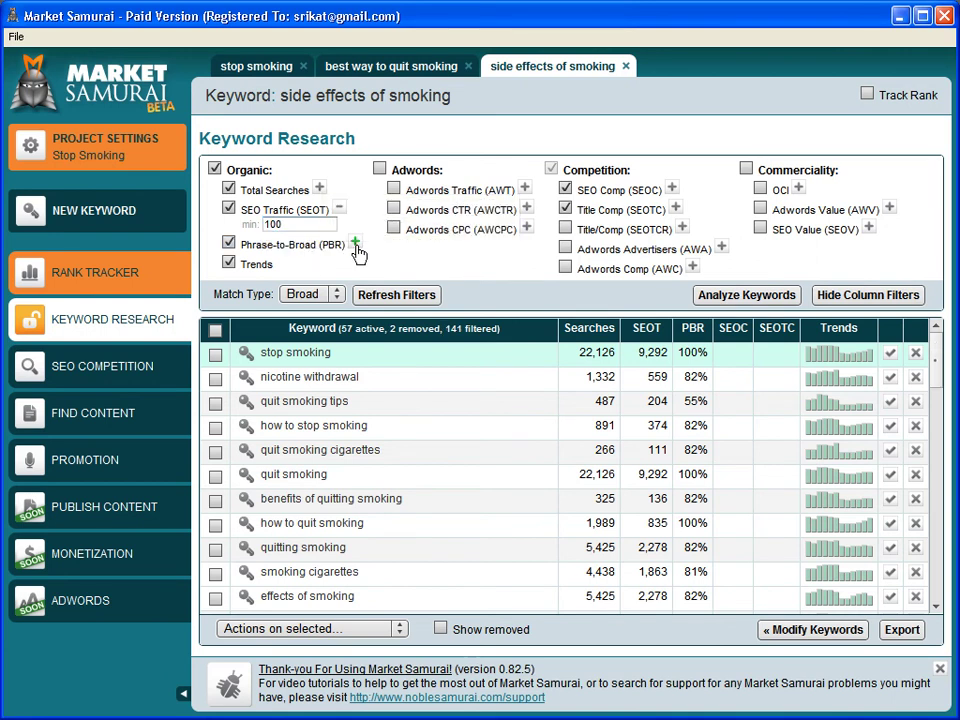
left_click(356, 244)
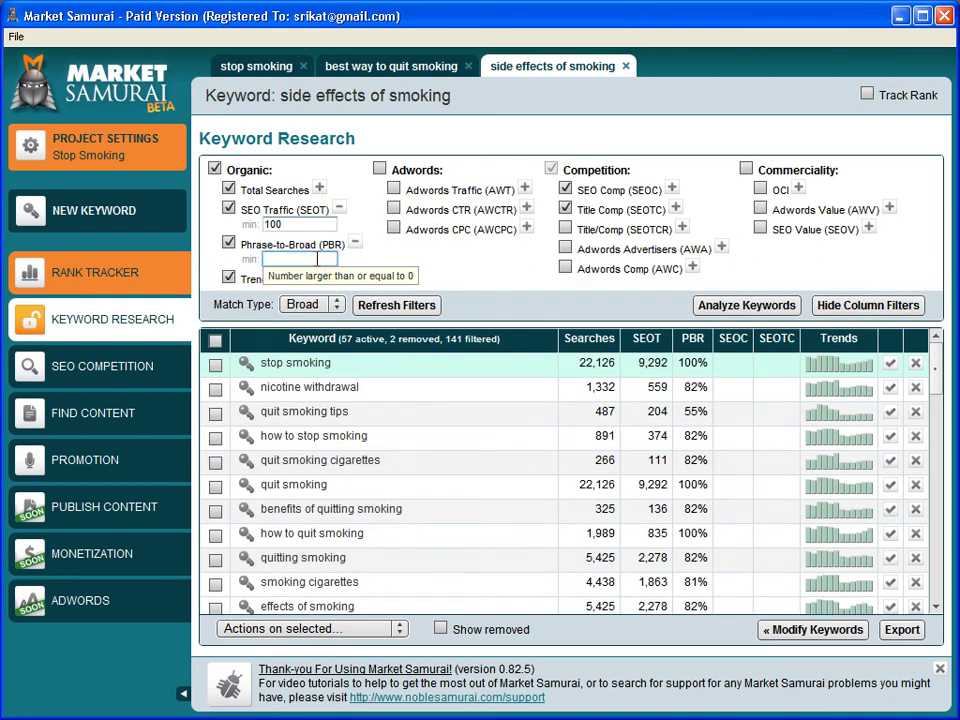
type("10")
Limit SEO Comp to 100000 and Title Comp to 10000, and analyze the "side effects of smoking" keywords
left_click(672, 189)
left_click(662, 203)
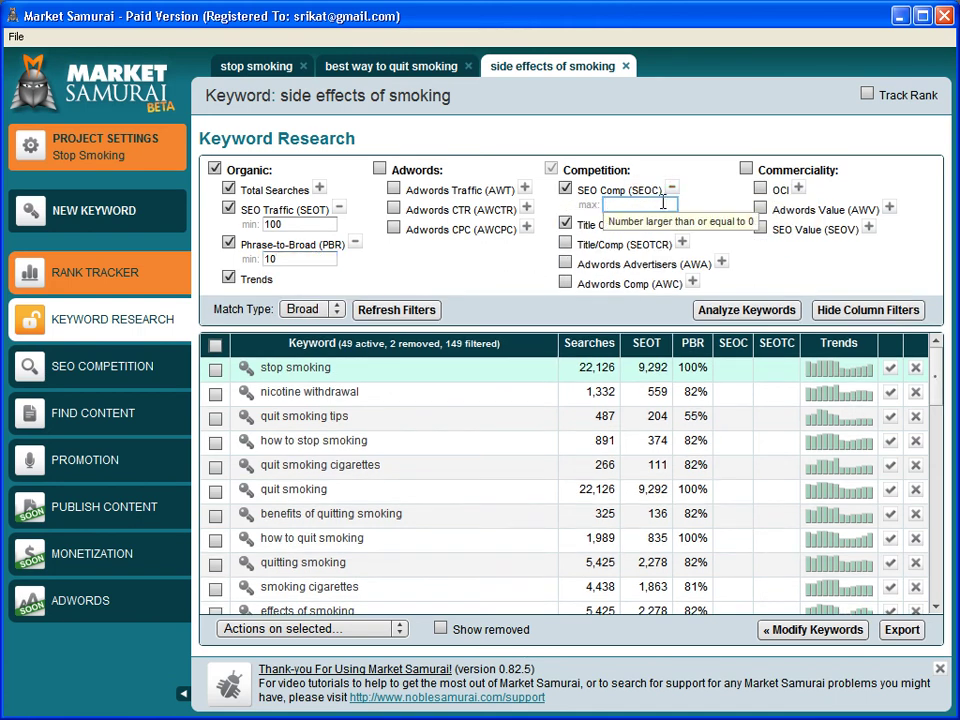
type("100000")
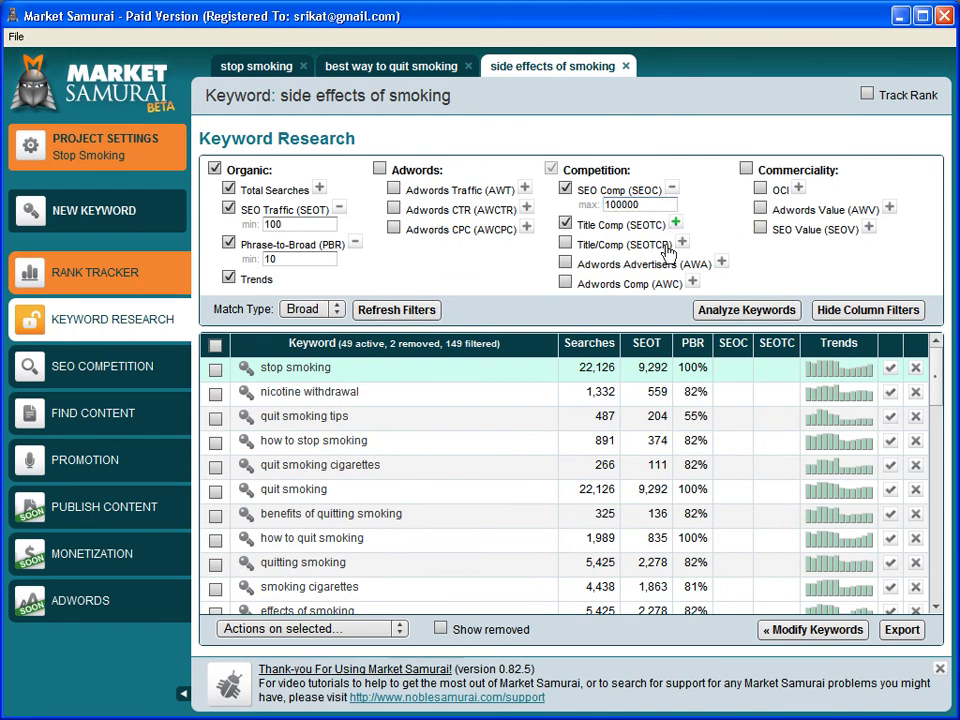
left_click(675, 223)
left_click(660, 240)
type("100")
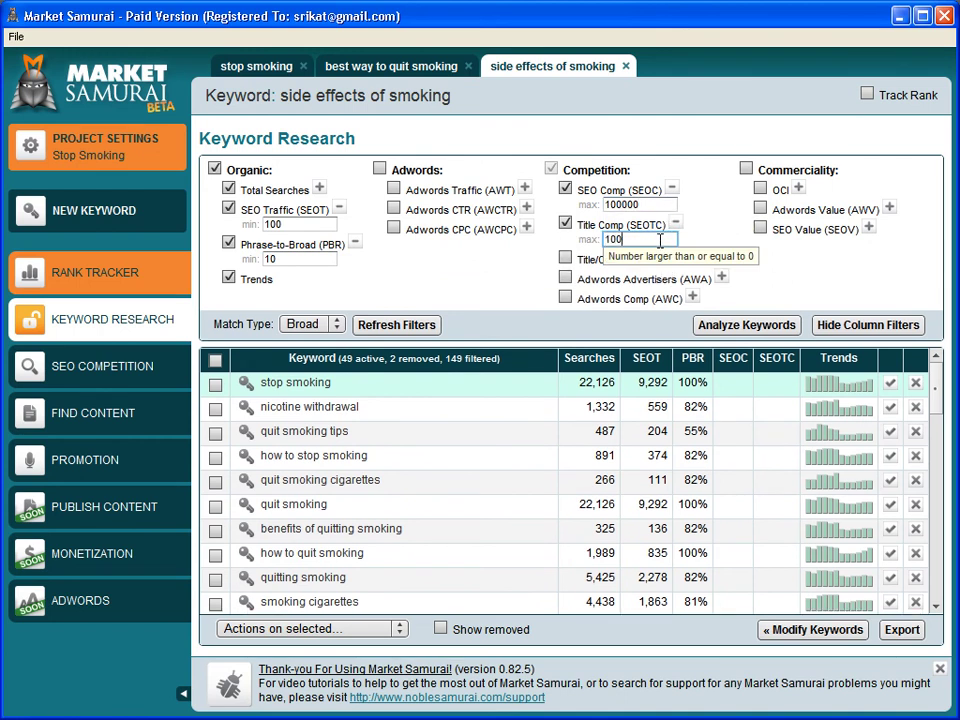
type("00")
left_click(760, 335)
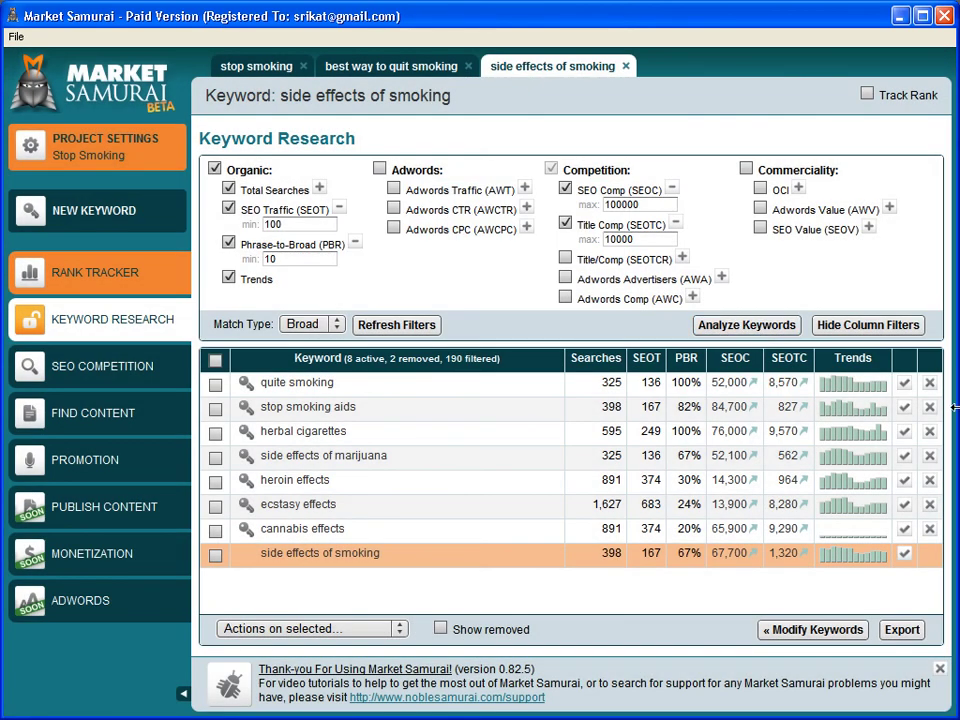
Remove "quite smoking" from the "side effects of smoking" keywords and check the remaining ones against the EditPlus list
left_click(929, 383)
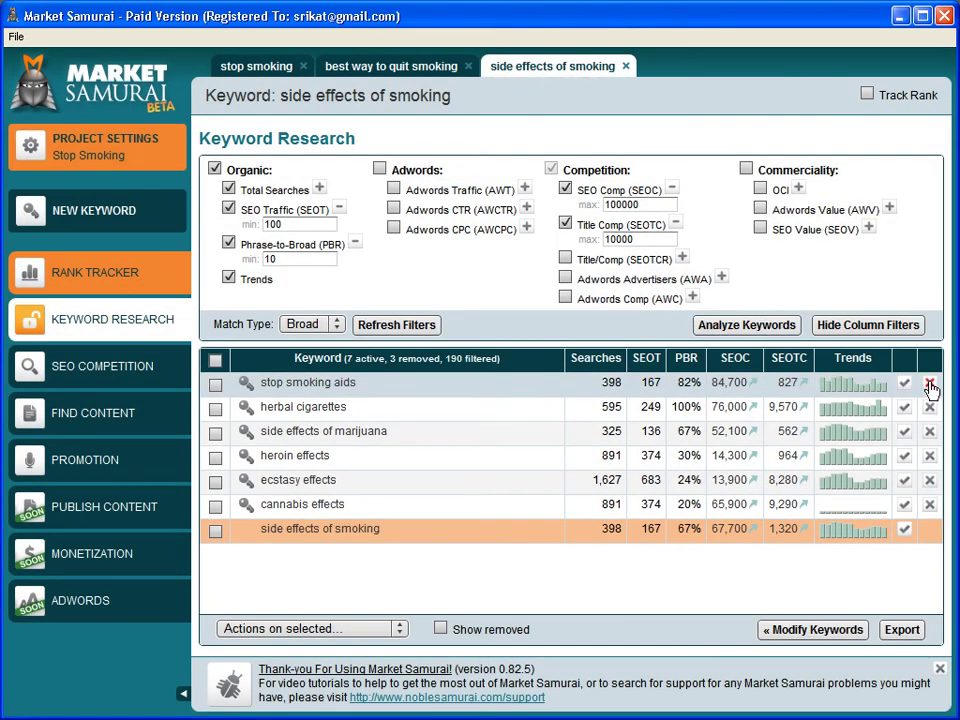
key("alt+Tab")
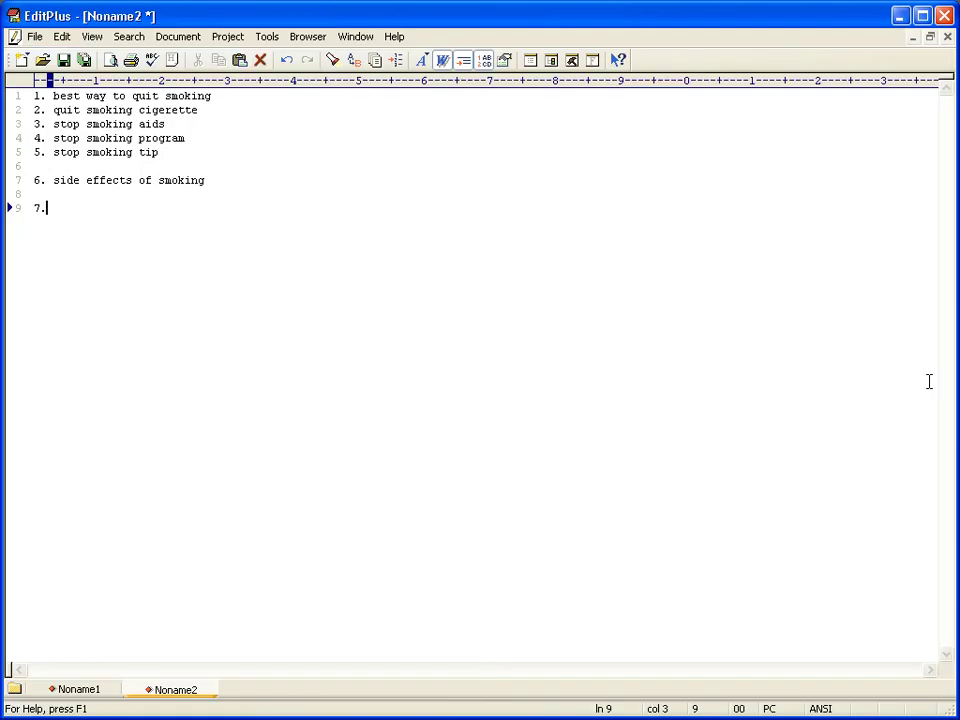
key("alt+Tab")
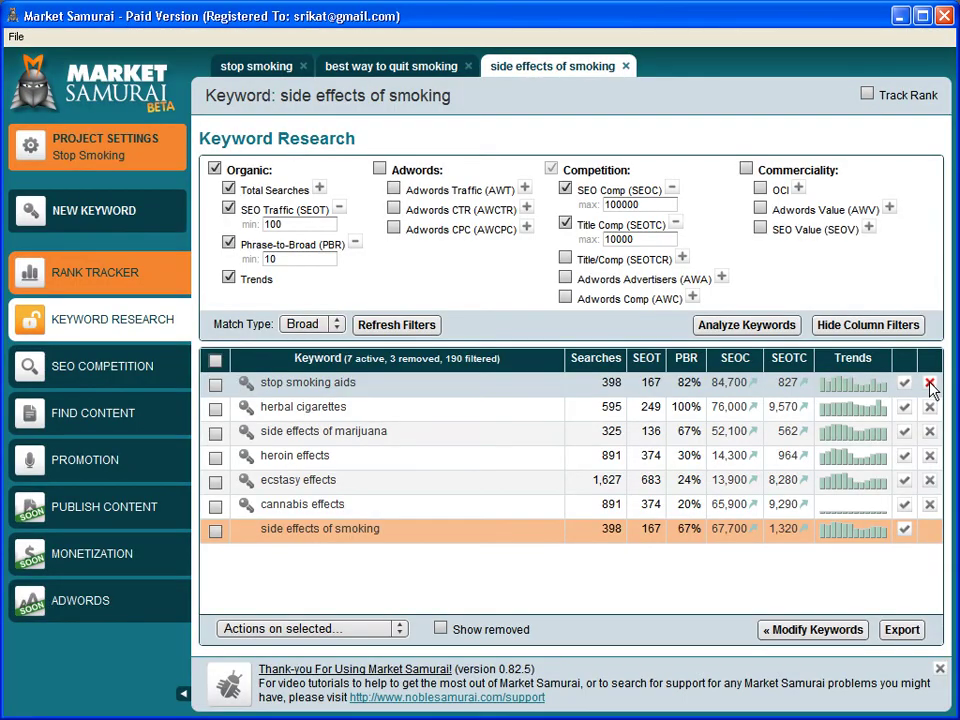
Switch to EditPlus, enter "herbal cigerettes" as item 7 of the keyword list and start item 8
key("alt+Tab")
type("herbal cig")
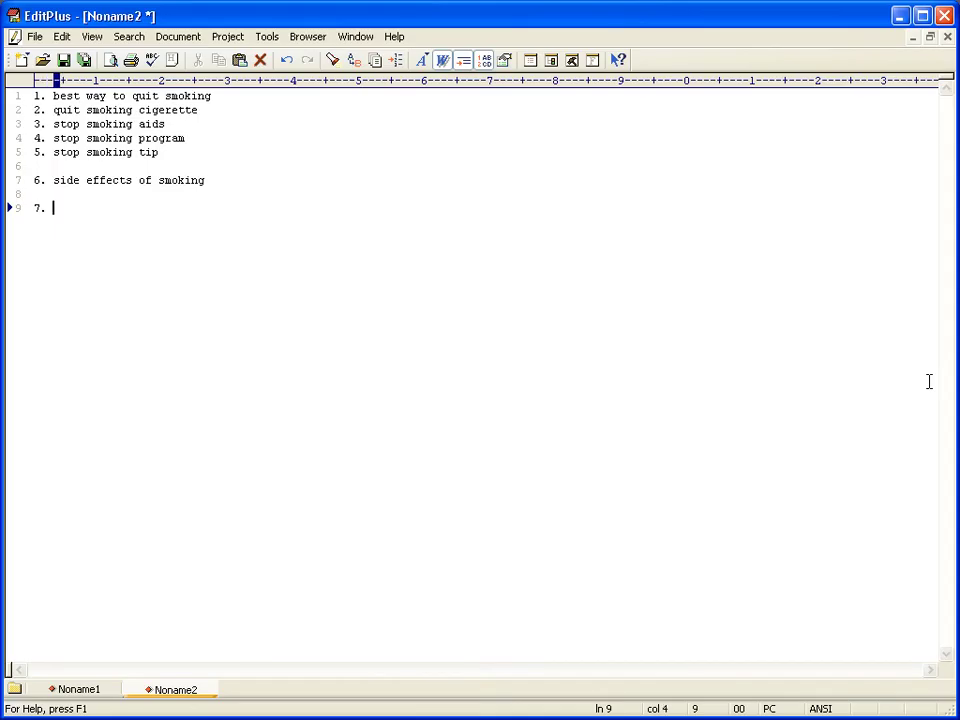
type("erettes")
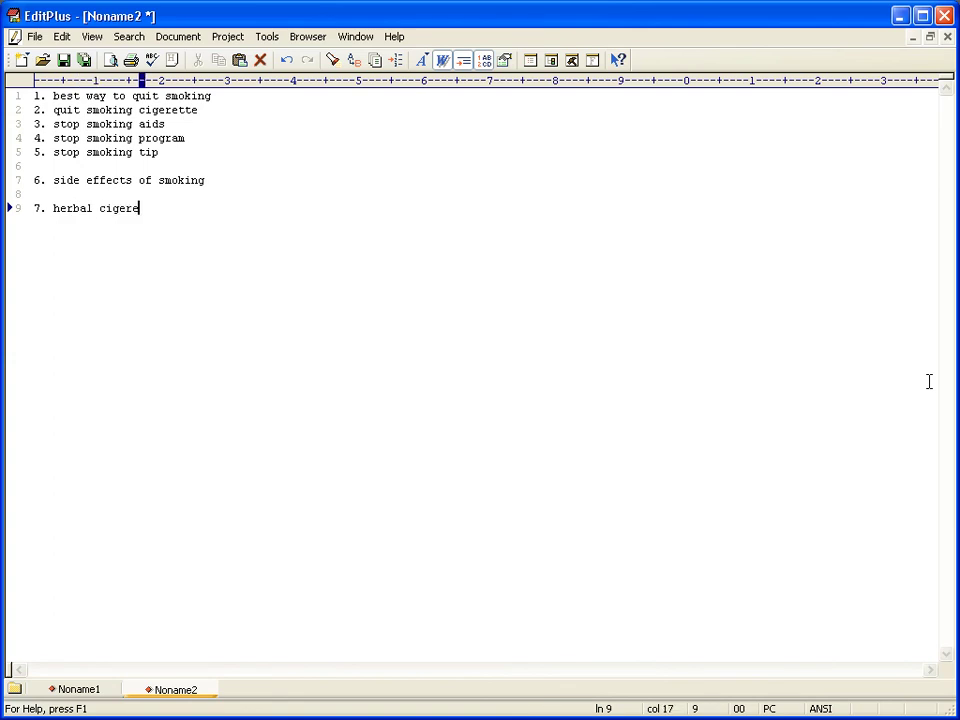
key("Return")
type("8.")
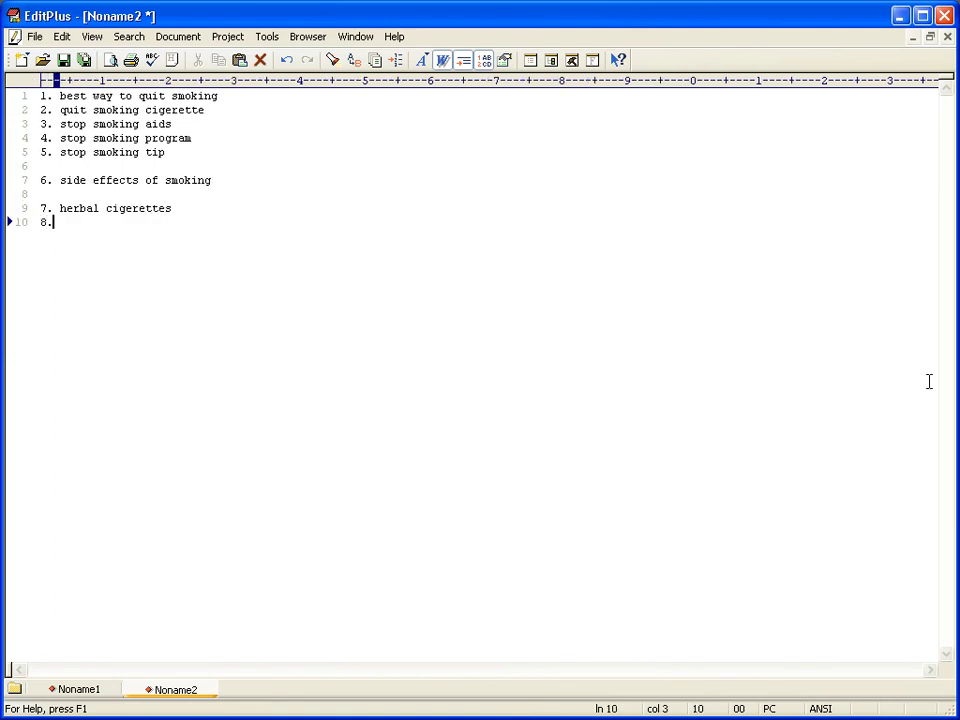
Switch to Market Samurai and remove "side effects of marijuana", "heroin effects", "ecstasy effects" and "cannabis effects" from the keywords
key("alt+Tab")
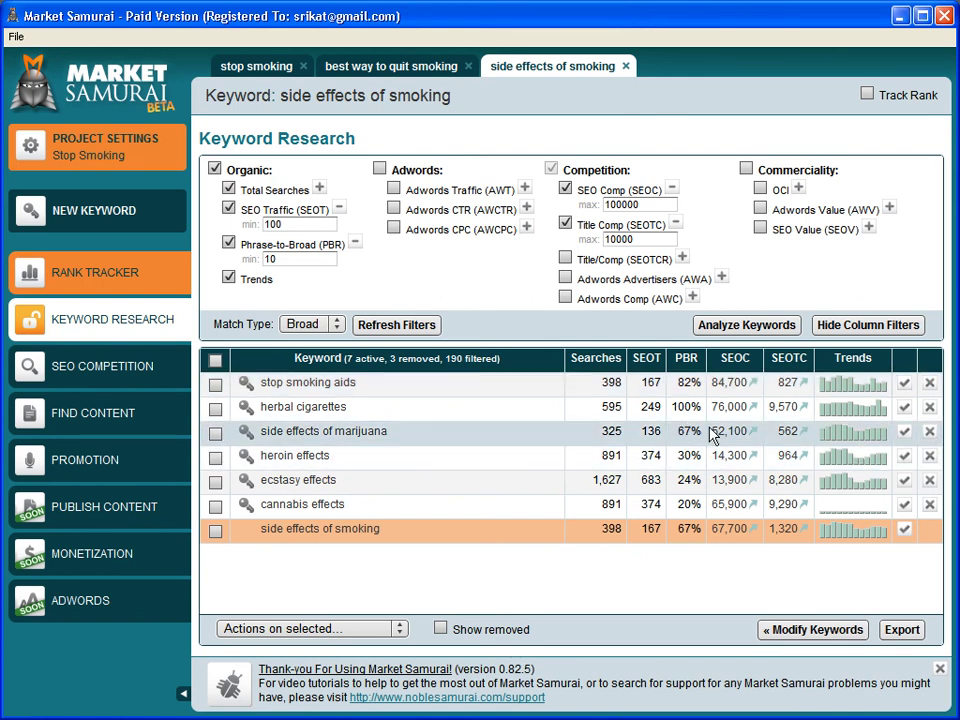
left_click(929, 431)
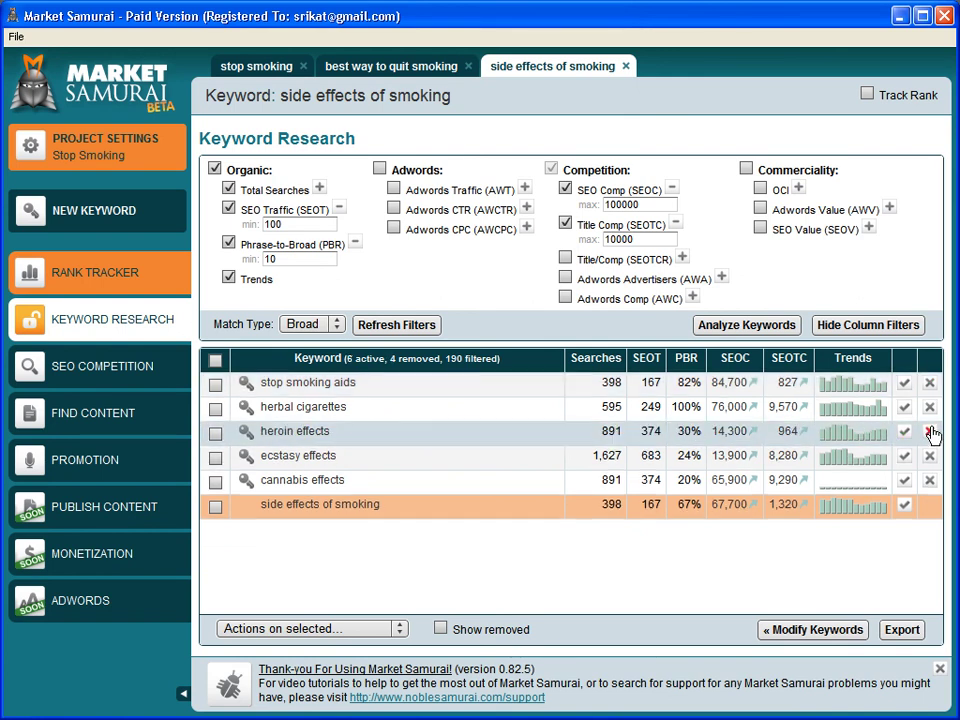
left_click(929, 431)
left_click(929, 431)
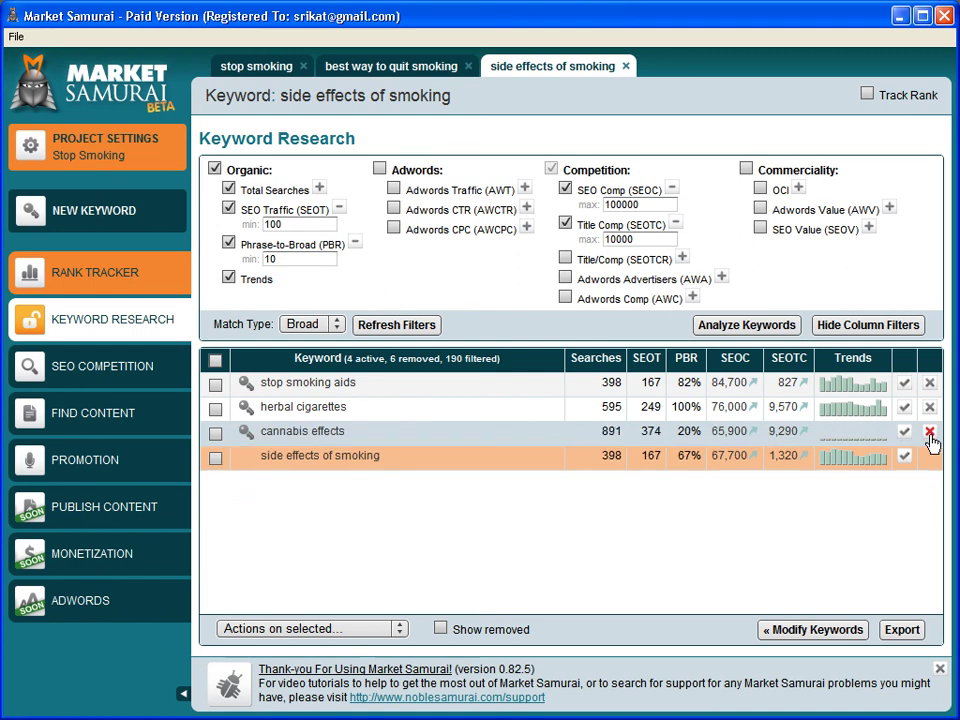
left_click(929, 433)
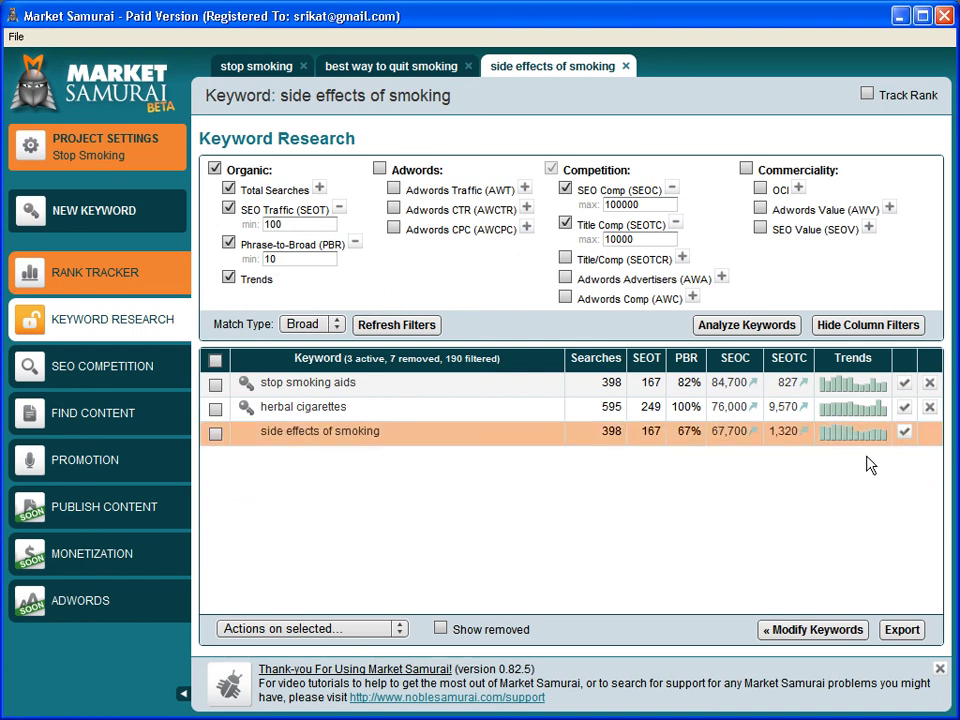
Switch to EditPlus and review the collected keywords from "best way to quit smoking" through "herbal cigerettes"
key("alt+Tab")
key("alt+Tab")
key("alt+Tab")
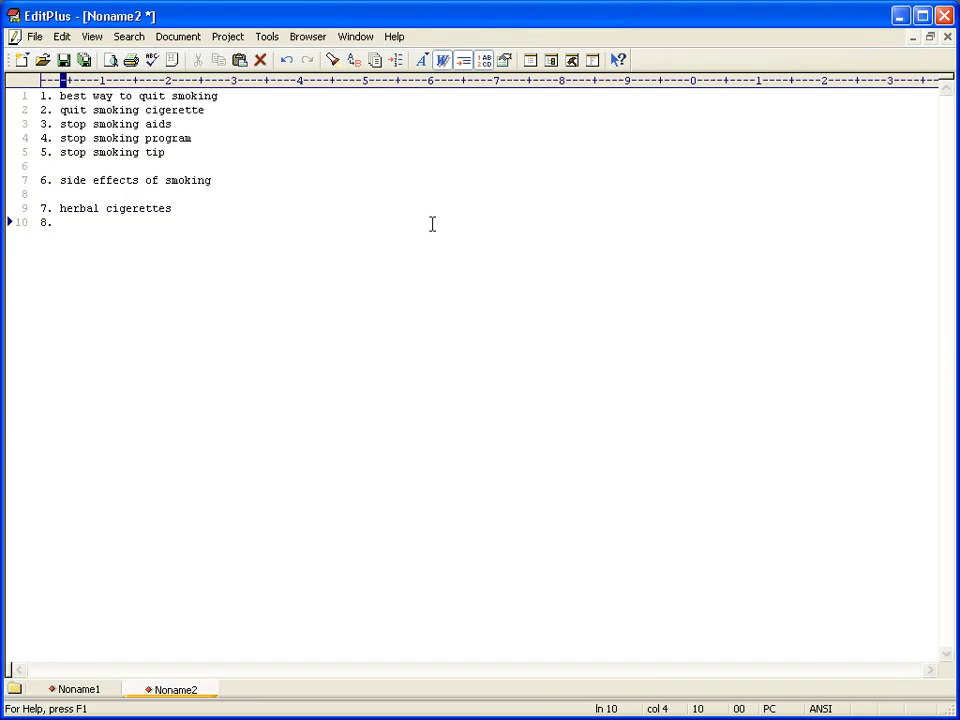
left_click_drag(180, 208, 37, 94)
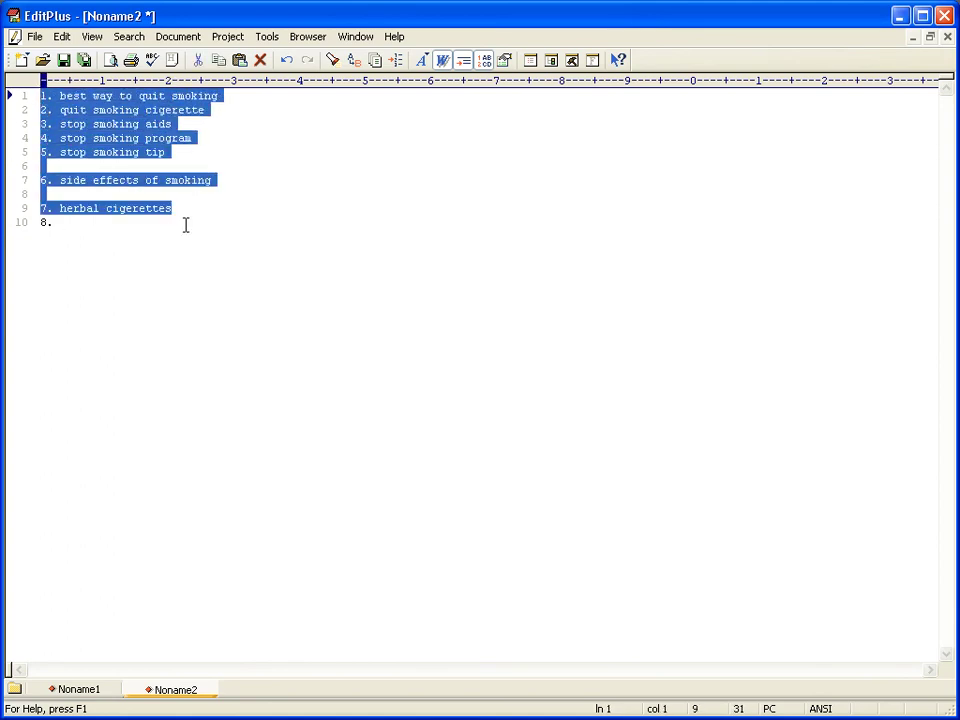
left_click(218, 155)
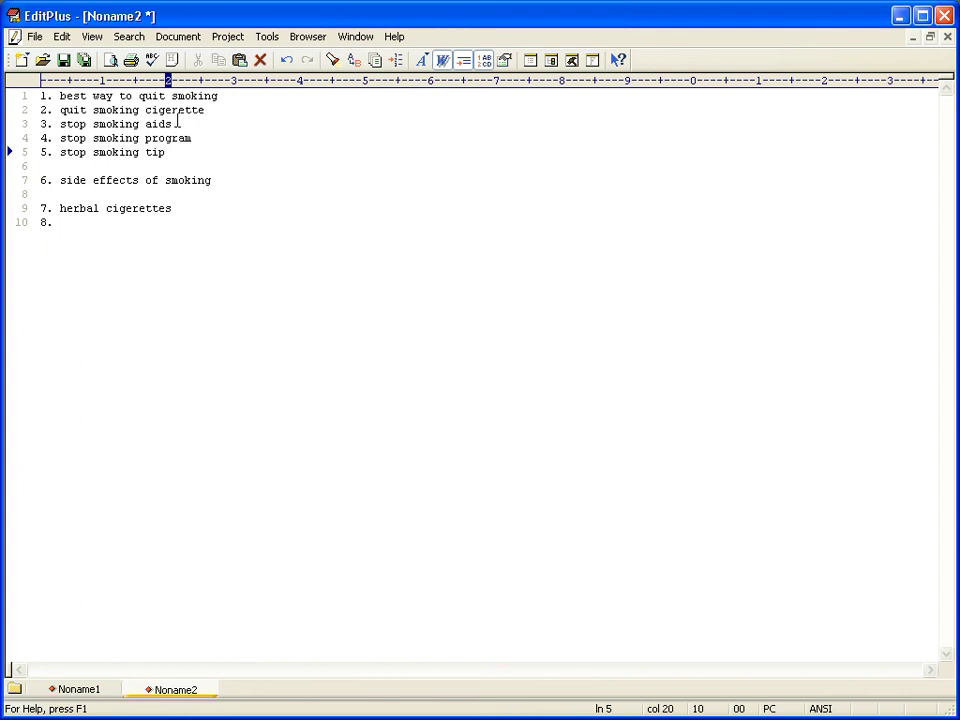
Check the remaining "side effects of smoking" keywords in Market Samurai, then select "stop smoking program" in the EditPlus list
key("alt+Tab")
left_click(422, 437)
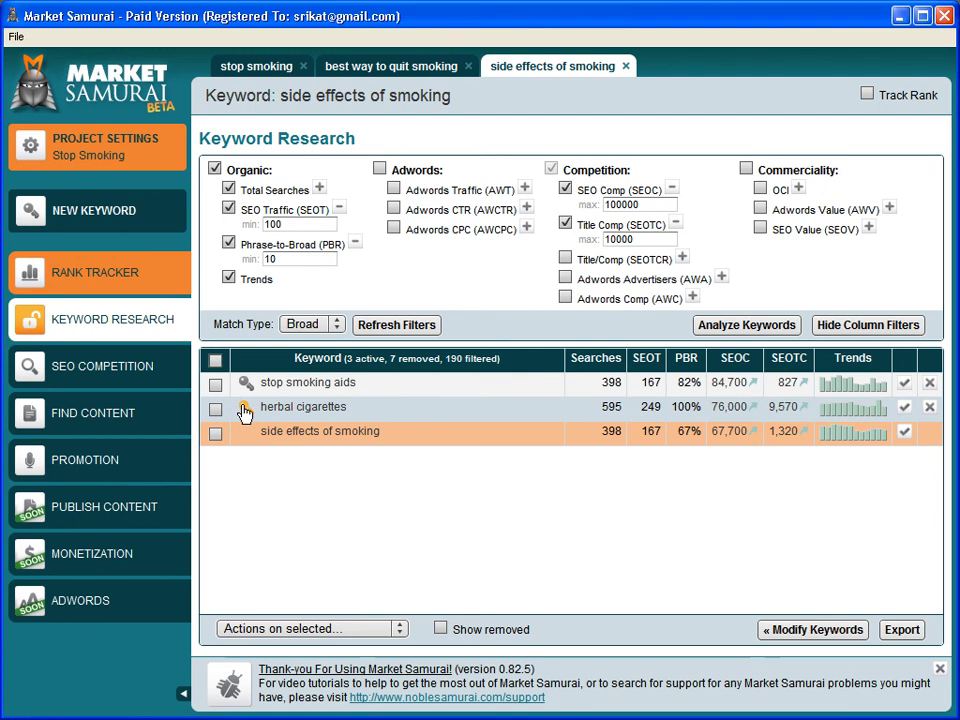
key("alt+Tab")
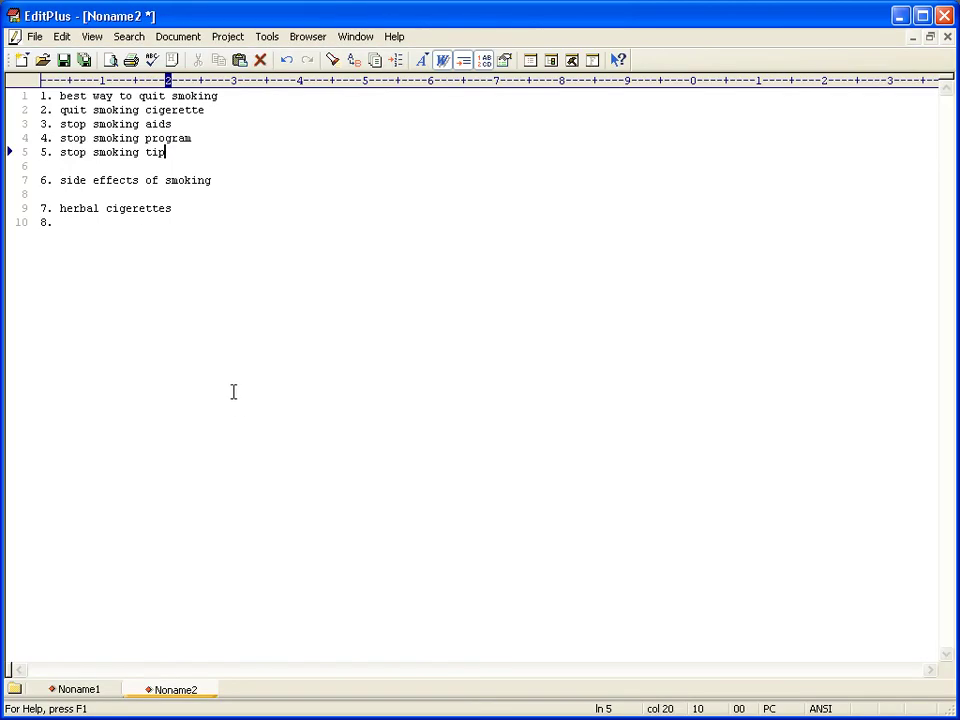
left_click(133, 238)
left_click_drag(197, 138, 59, 138)
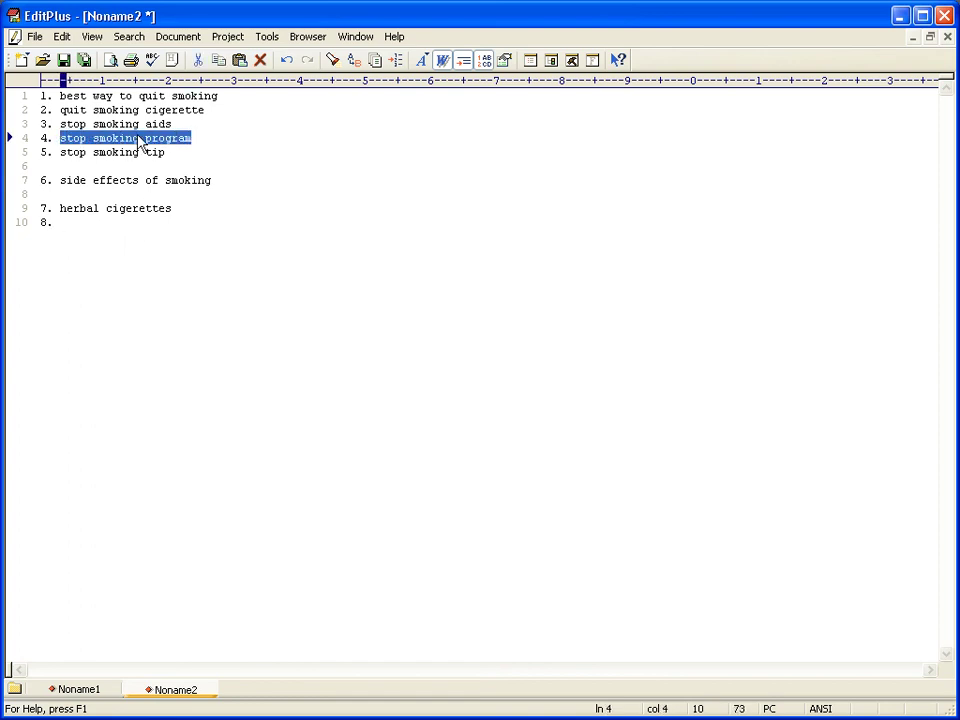